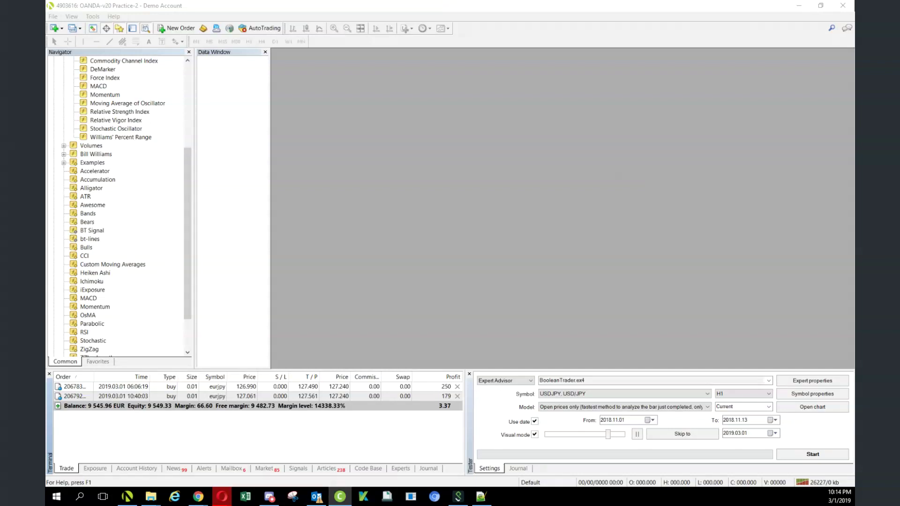
# - Close the Data Window, and download the EA.zip bundle from Discord's bt-download channel
pyautogui.click(265, 52)
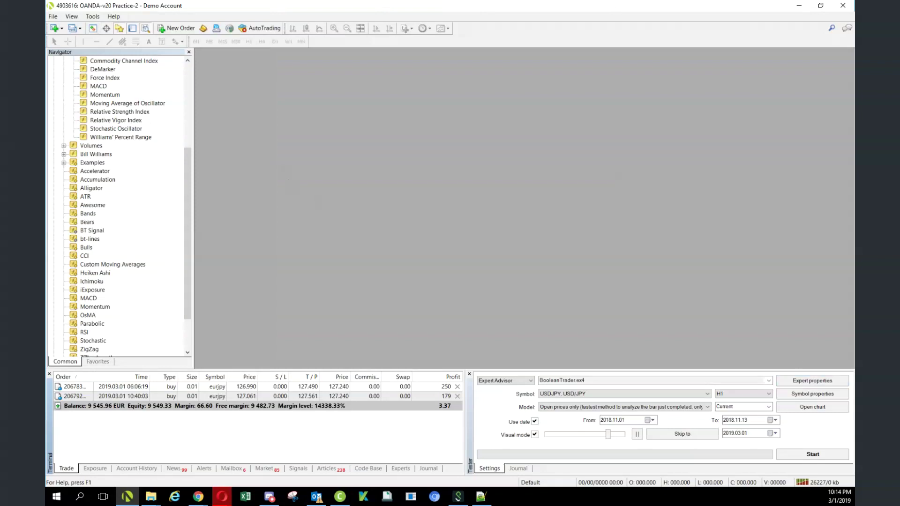
pyautogui.hotkey('alt', 'Tab')
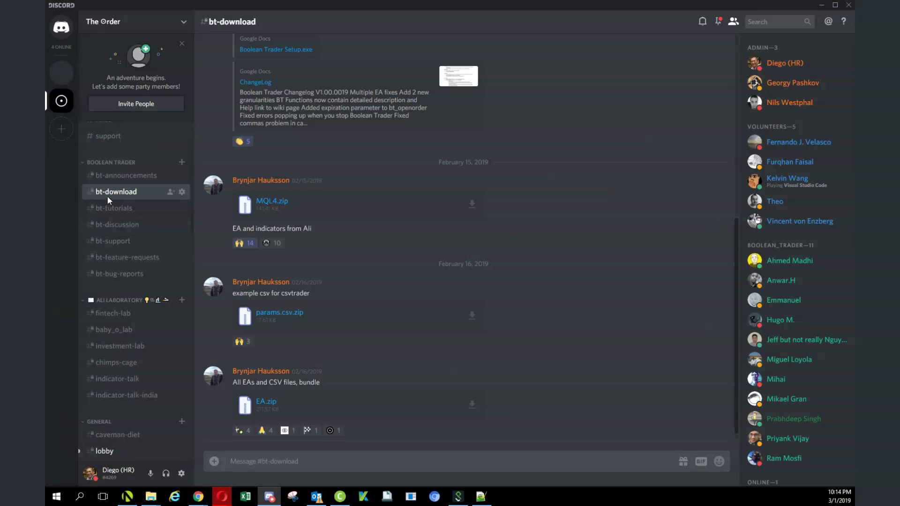
pyautogui.scroll(-1, 626, 325)
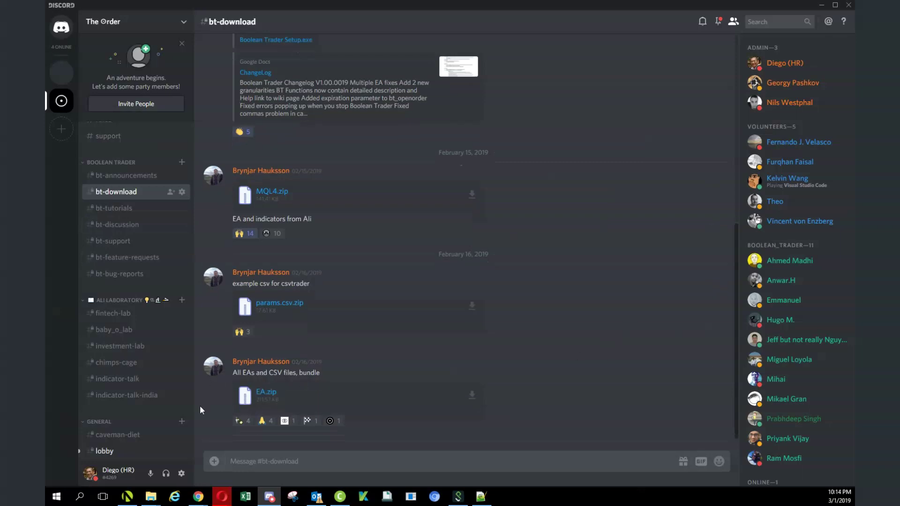
pyautogui.click(472, 397)
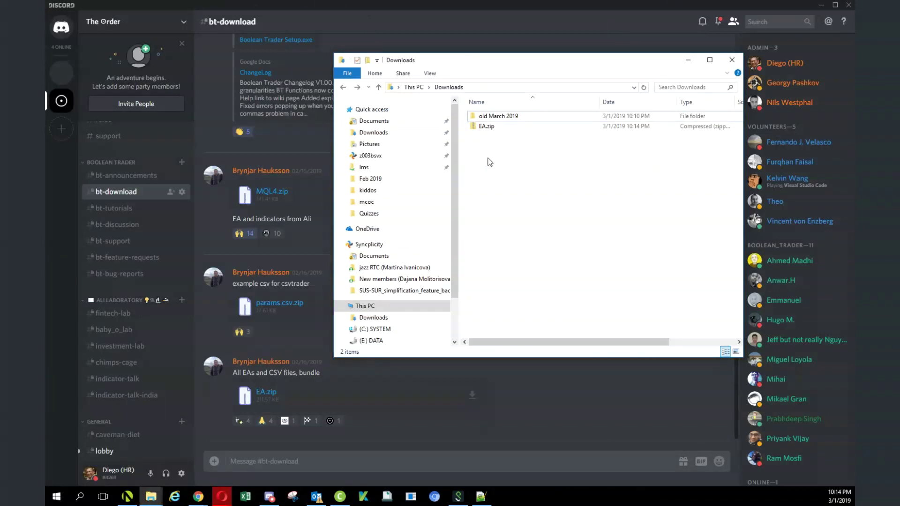
# - Open the downloaded EA.zip and MetaTrader's data folder, with the two folder windows side by side
pyautogui.doubleClick(483, 126)
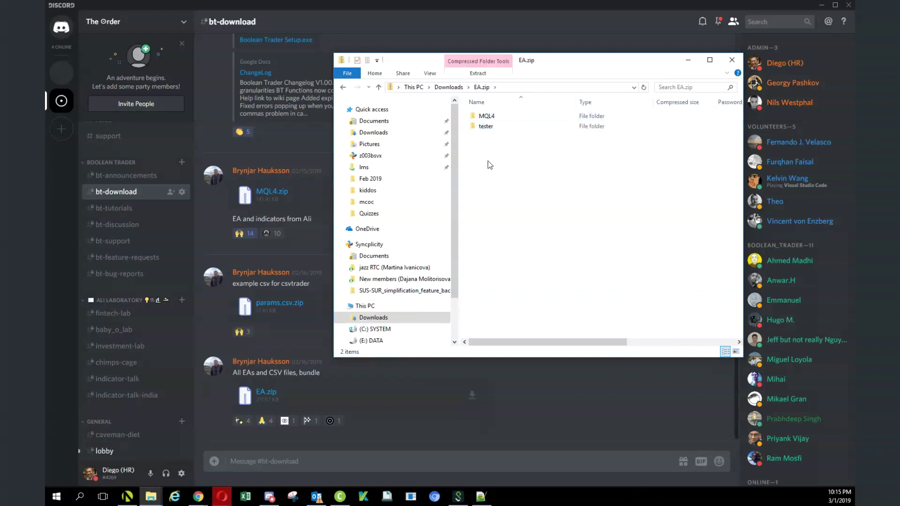
pyautogui.moveTo(555, 67); pyautogui.dragTo(656, 89)
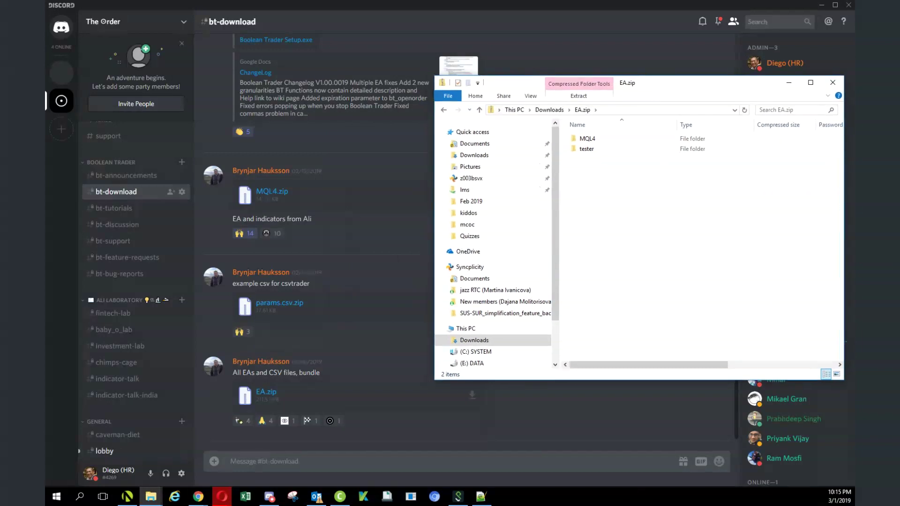
pyautogui.hotkey('alt', 'Tab')
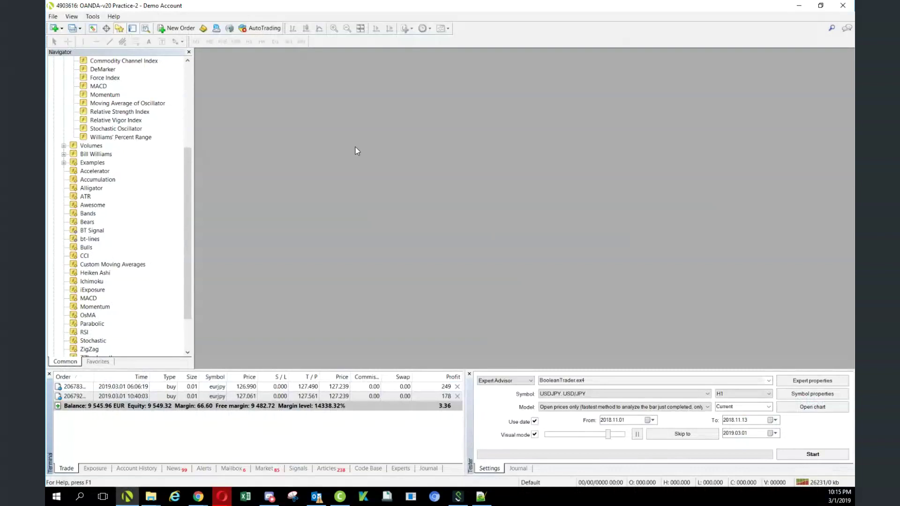
pyautogui.click(53, 16)
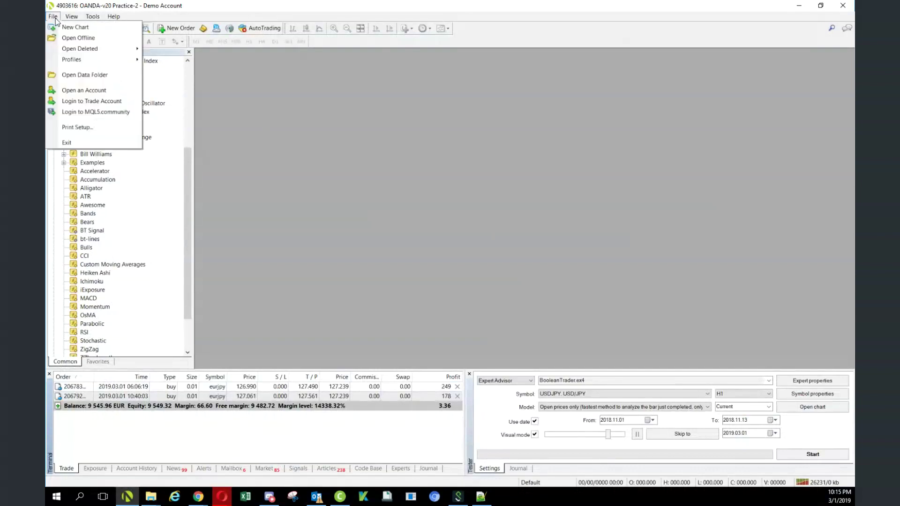
pyautogui.click(70, 74)
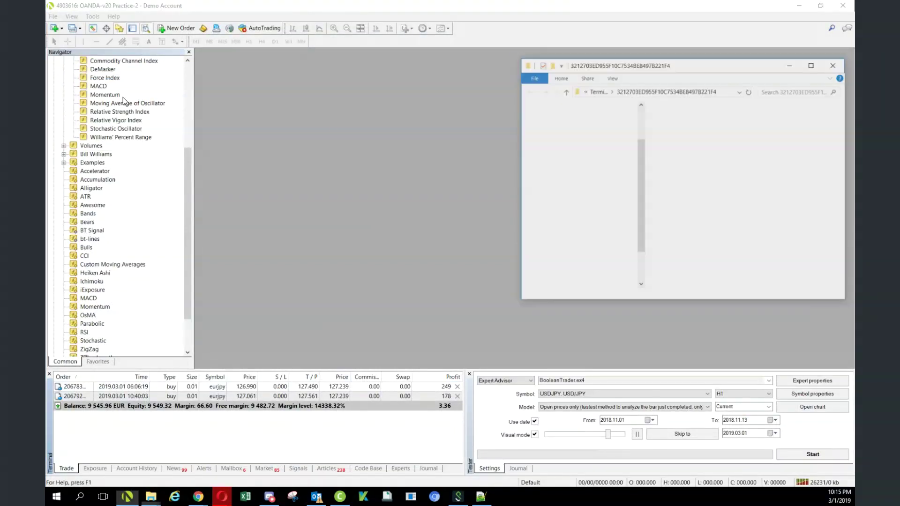
pyautogui.moveTo(714, 69); pyautogui.dragTo(257, 70)
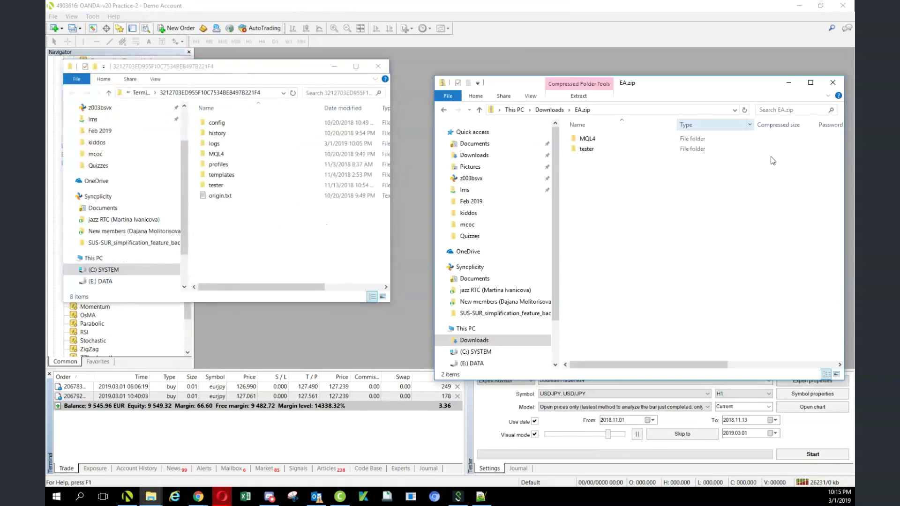
pyautogui.moveTo(655, 83); pyautogui.dragTo(634, 50)
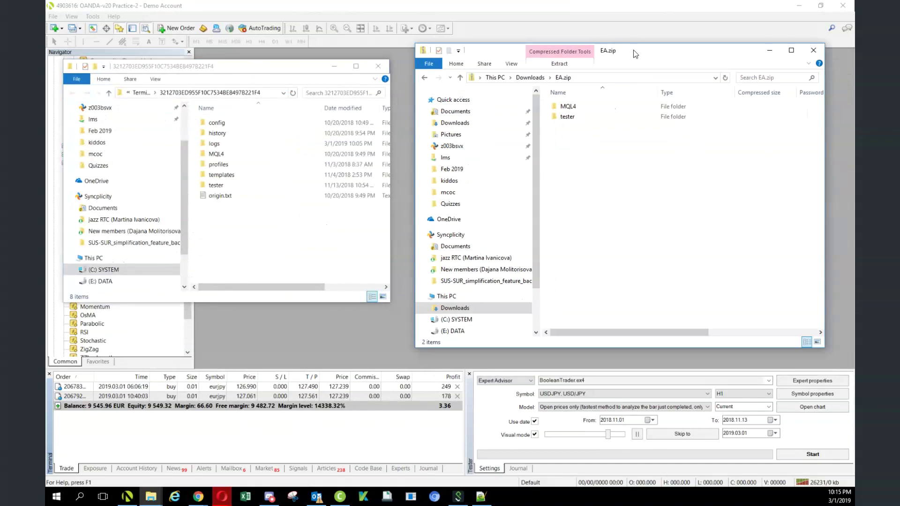
# - Copy the MQL4 and tester folders from EA.zip in Downloads into the MetaTrader data folder
pyautogui.click(530, 77)
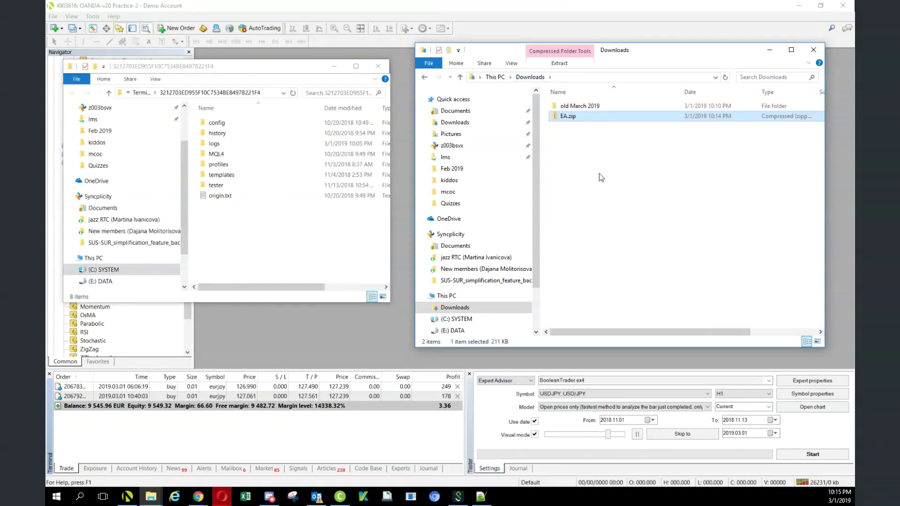
pyautogui.doubleClick(567, 115)
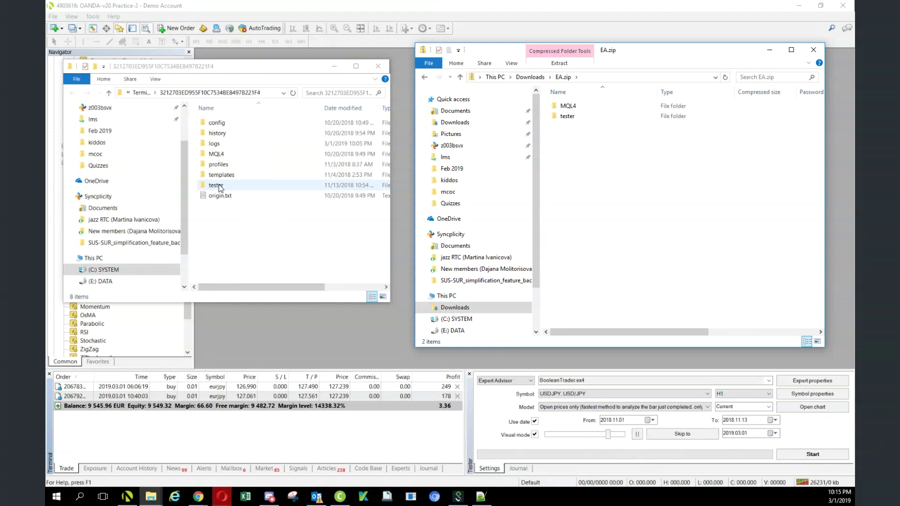
pyautogui.moveTo(601, 156); pyautogui.dragTo(270, 252)
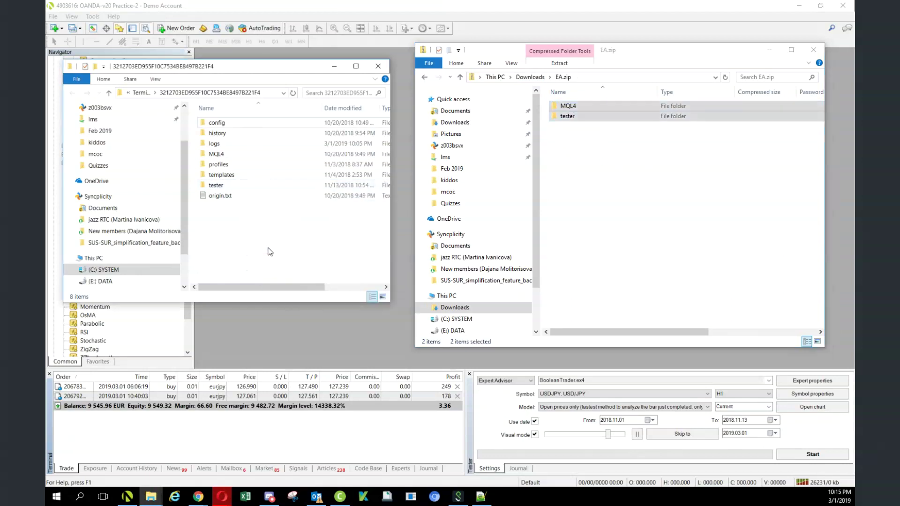
# - Check the data folder's MQL4 Experts subfolder for the copied files, and return to the data folder root
pyautogui.doubleClick(214, 155)
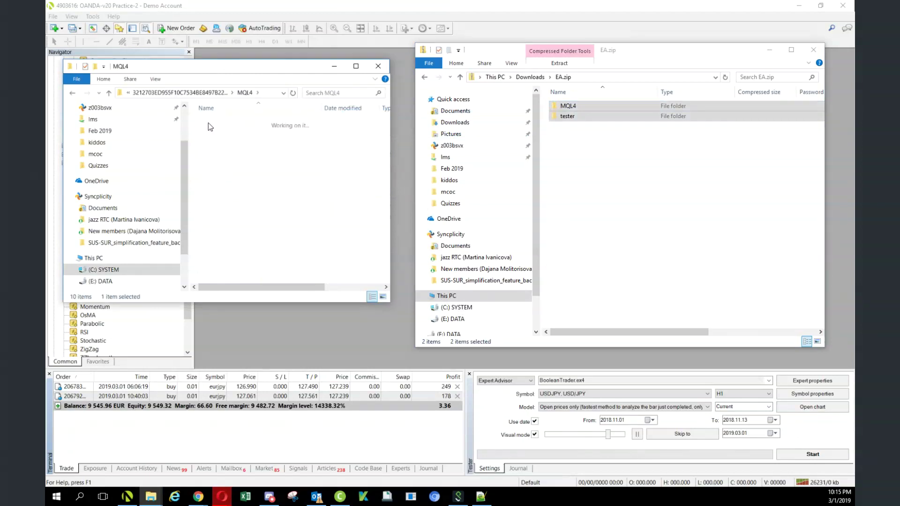
pyautogui.doubleClick(210, 123)
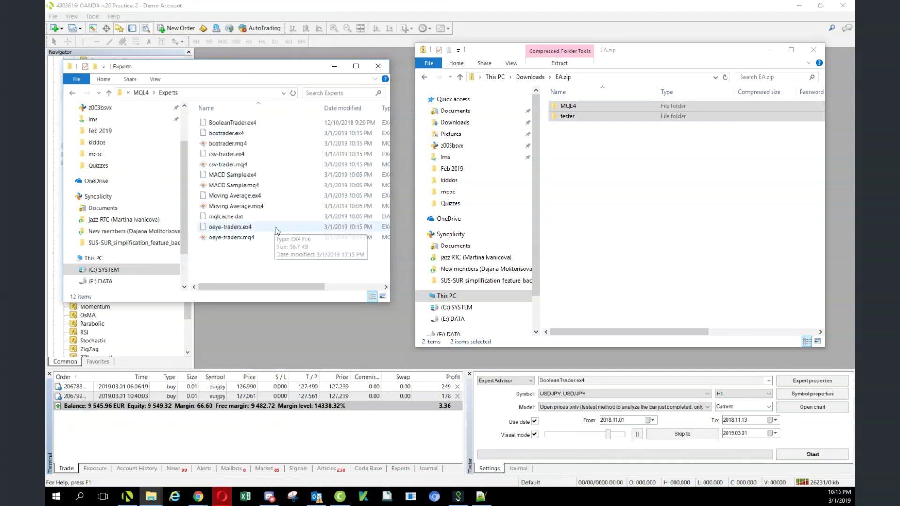
pyautogui.hotkey('alt', 'Left')
pyautogui.click(593, 158)
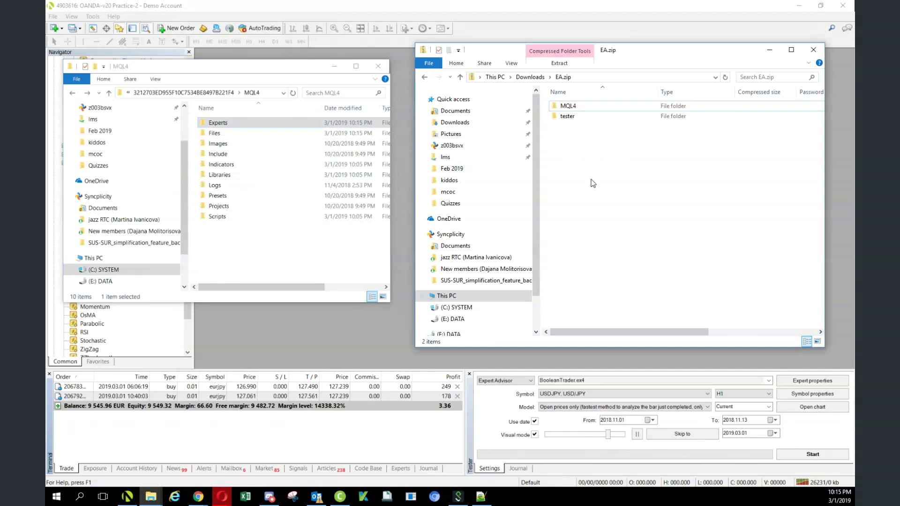
pyautogui.click(257, 254)
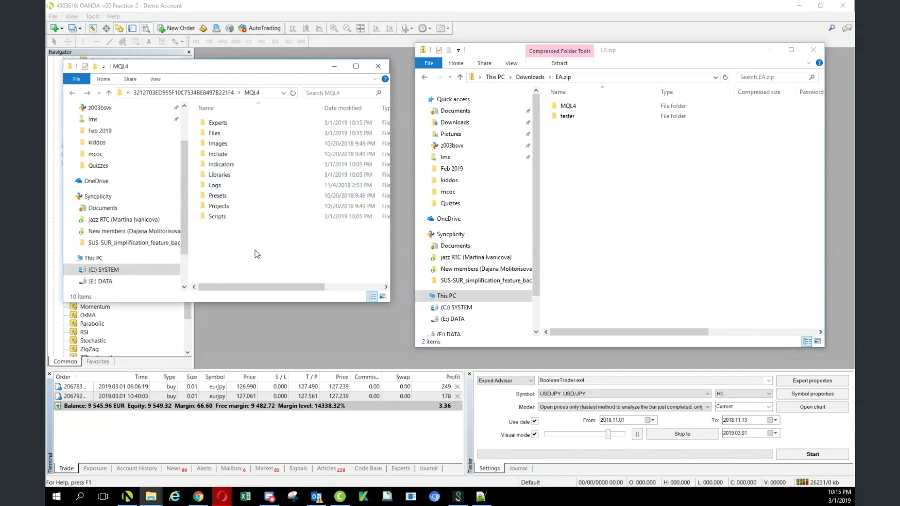
pyautogui.hotkey('alt', 'Left')
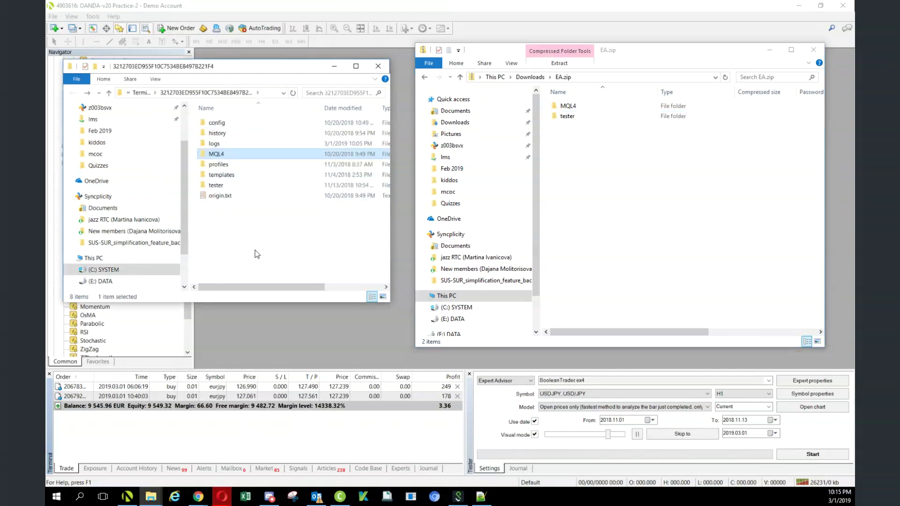
# - Close MetaTrader, minimize both folder windows, and relaunch MetaTrader
pyautogui.click(294, 325)
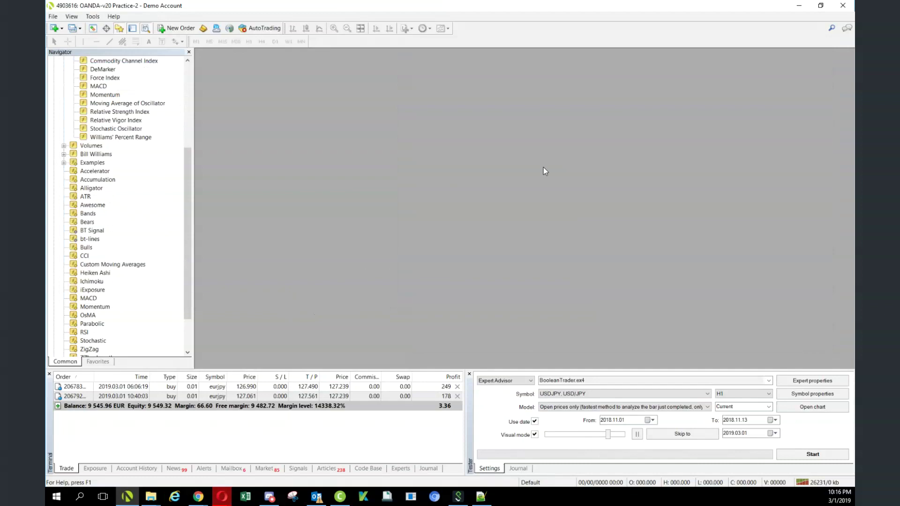
pyautogui.click(840, 13)
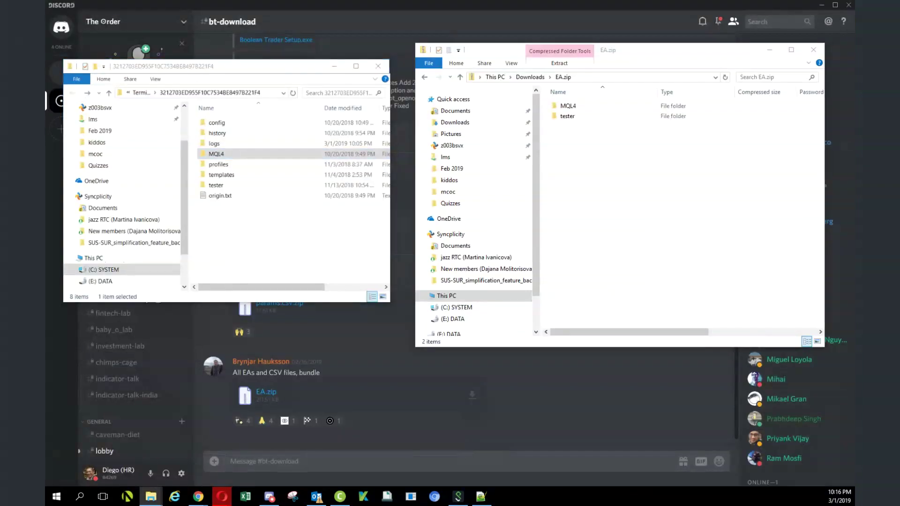
pyautogui.click(769, 50)
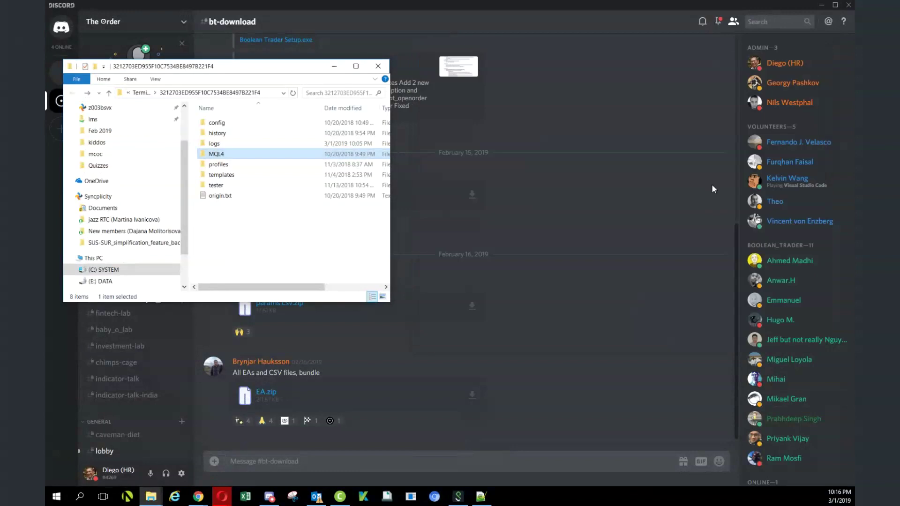
pyautogui.click(335, 66)
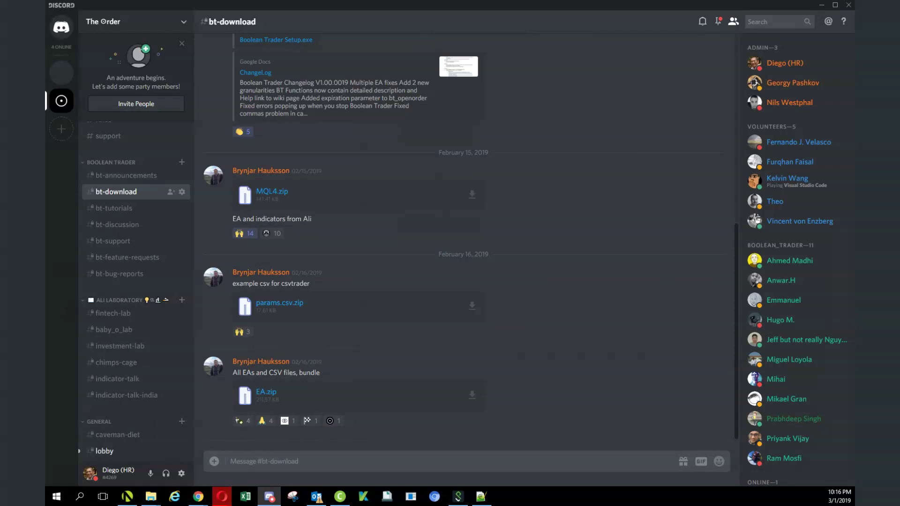
pyautogui.moveTo(855, 37); pyautogui.dragTo(424, 39)
pyautogui.doubleClick(425, 39)
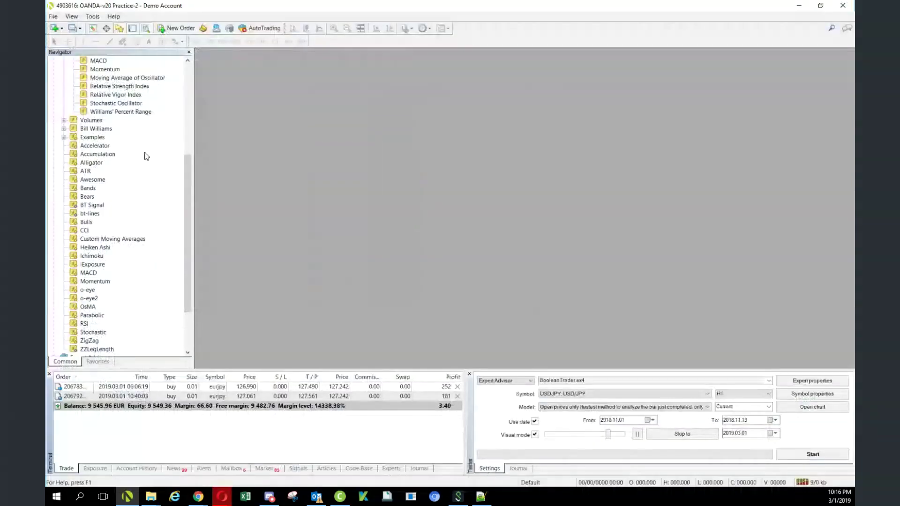
# - Examine the Navigator's Expert Advisors and custom indicators for the added items, including o-eye and o-eye2, with the Trend and Oscillators groups collapsed
pyautogui.moveTo(190, 186); pyautogui.dragTo(193, 87)
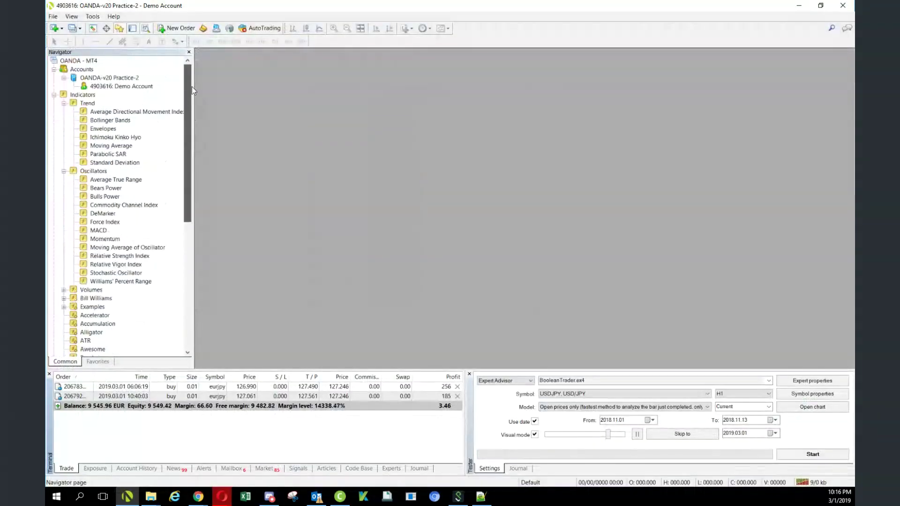
pyautogui.click(53, 95)
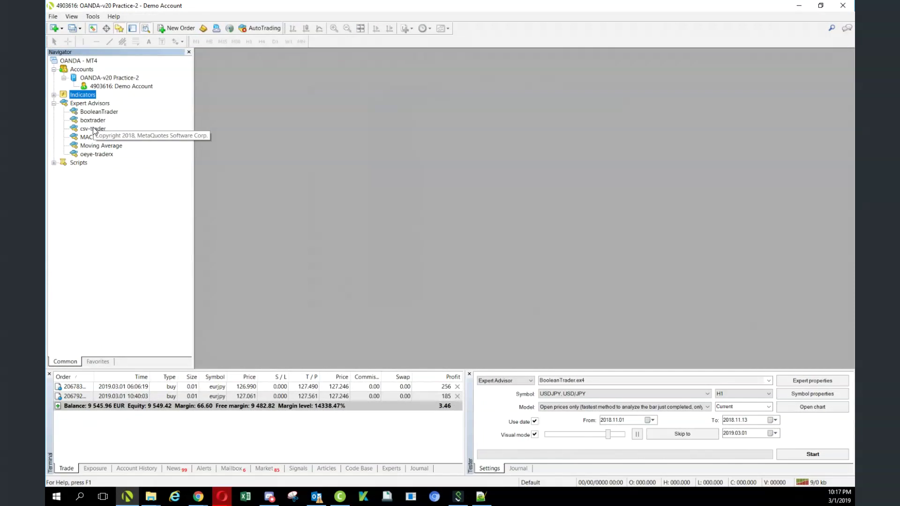
pyautogui.click(54, 95)
pyautogui.click(63, 69)
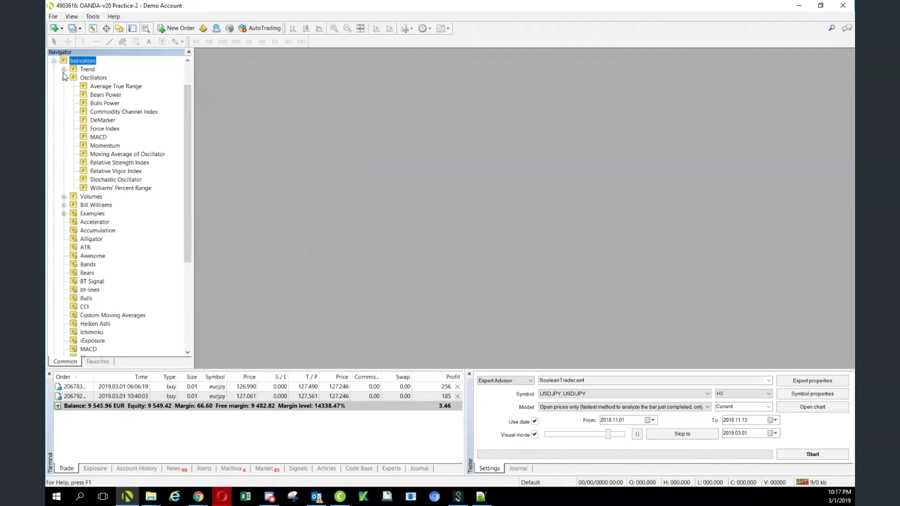
pyautogui.click(63, 78)
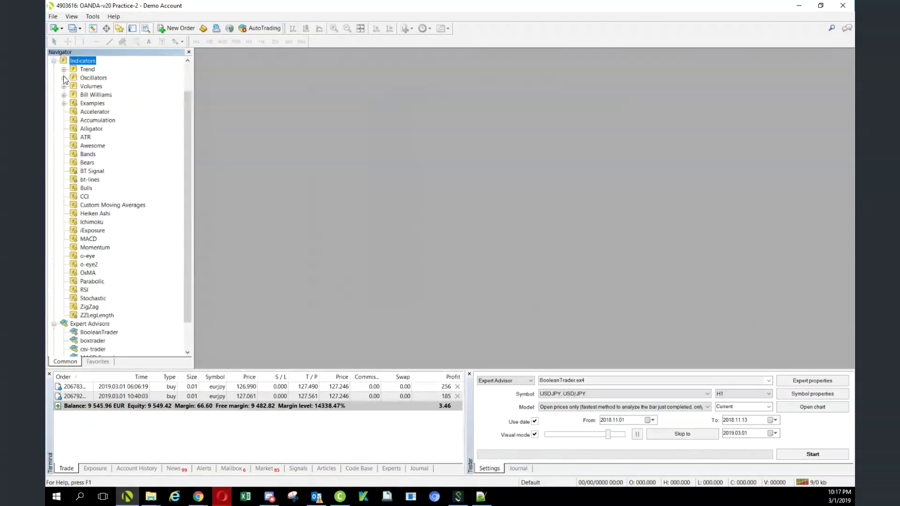
pyautogui.click(84, 258)
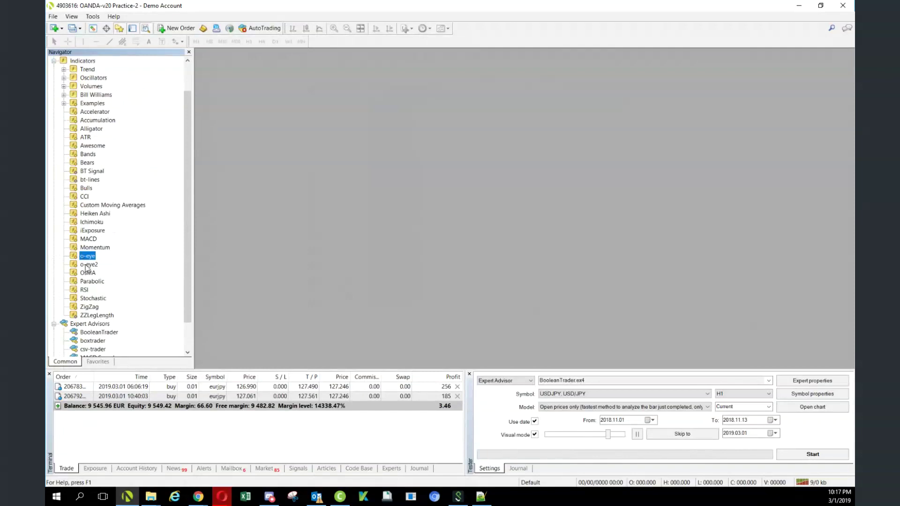
pyautogui.click(86, 265)
# - Choose oeye-traderx.ex4 as the Expert Advisor in the Strategy Tester
pyautogui.click(94, 17)
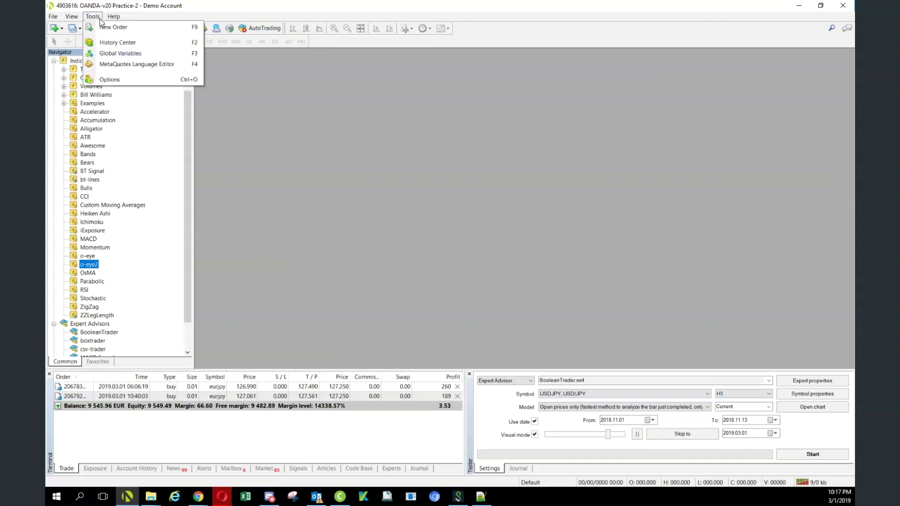
pyautogui.moveTo(71, 16)
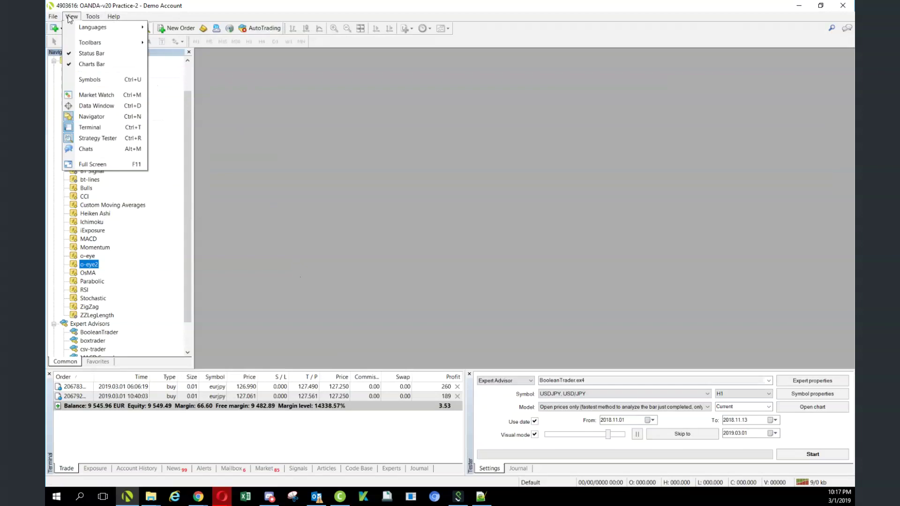
pyautogui.click(255, 177)
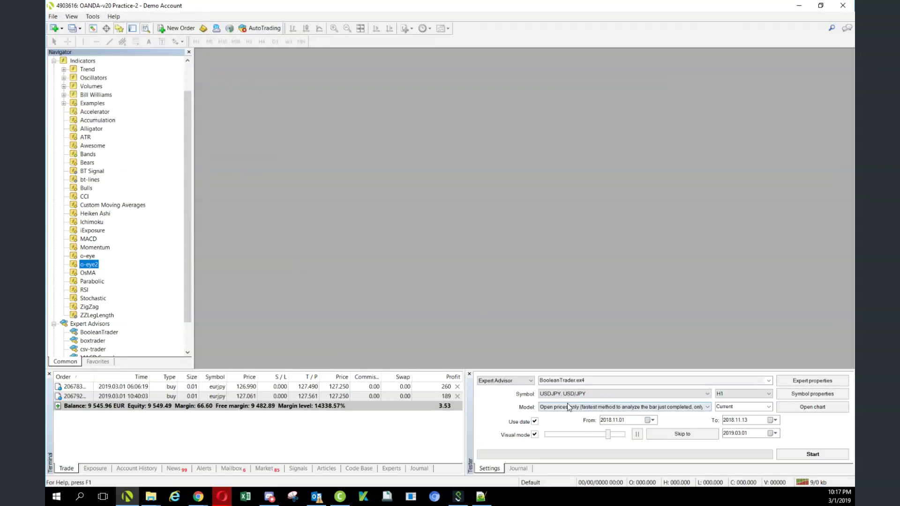
pyautogui.click(595, 381)
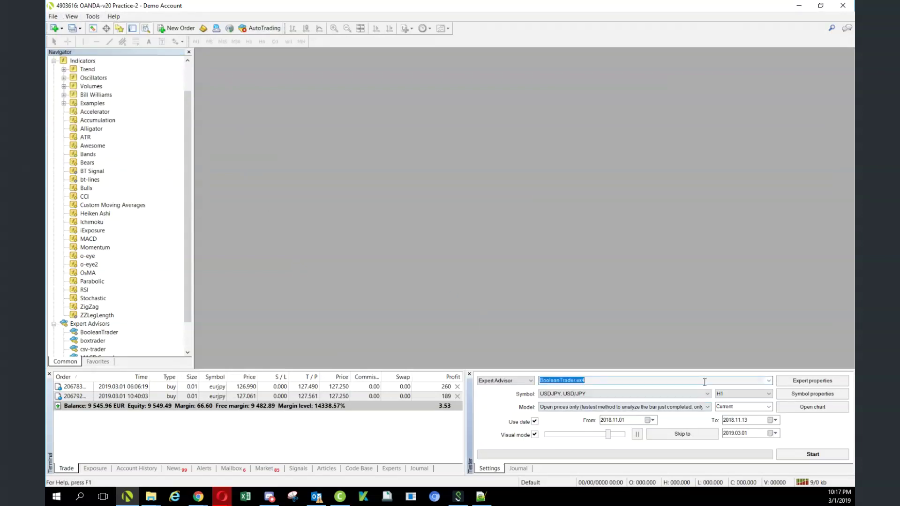
pyautogui.click(768, 381)
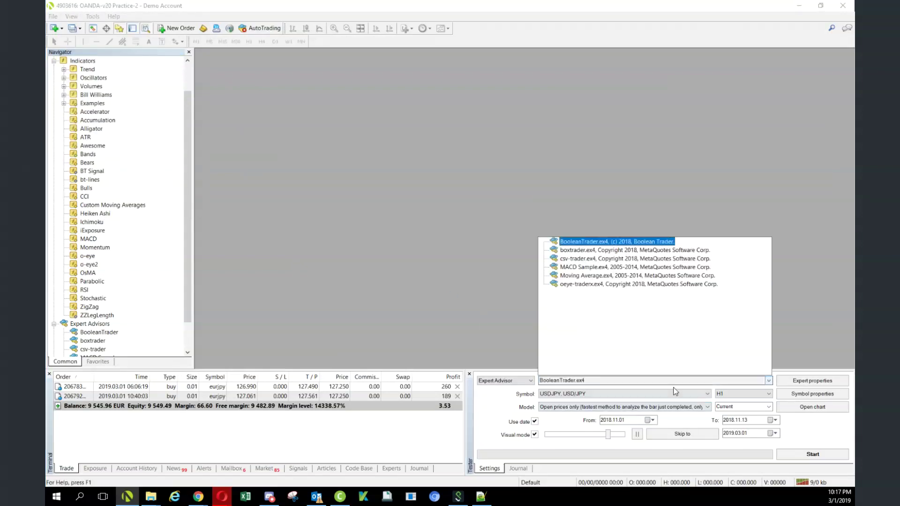
pyautogui.click(574, 284)
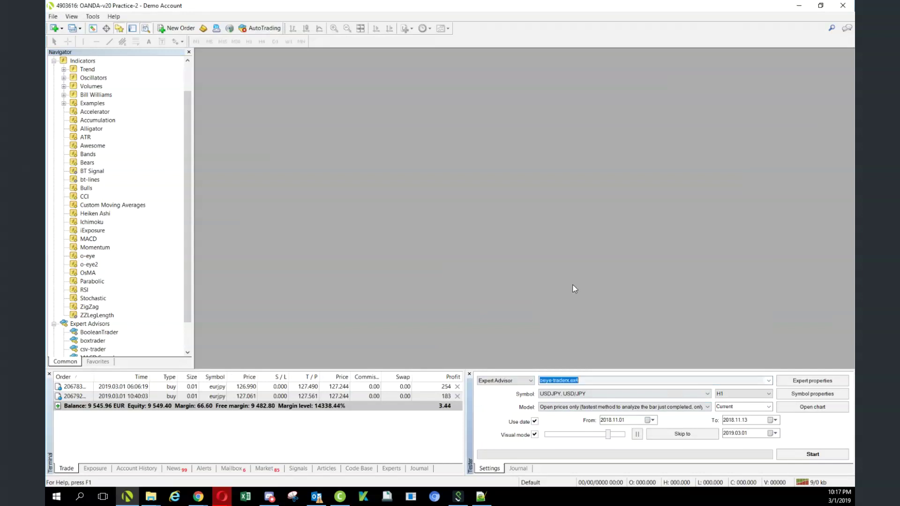
# - Enlarge the Strategy Tester, keep USDJPY as the symbol, and set the test period from 2018.10.01 to 2019.03.01
pyautogui.moveTo(479, 370); pyautogui.dragTo(481, 357)
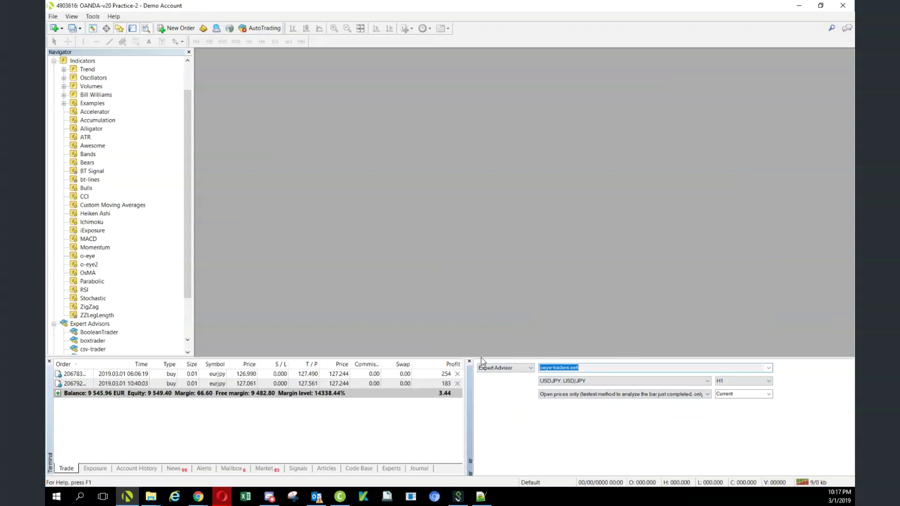
pyautogui.click(708, 381)
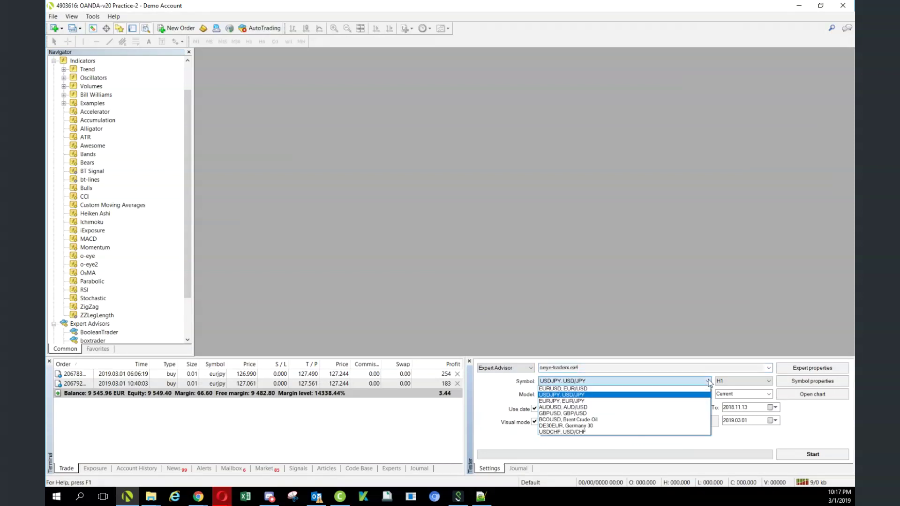
pyautogui.click(708, 381)
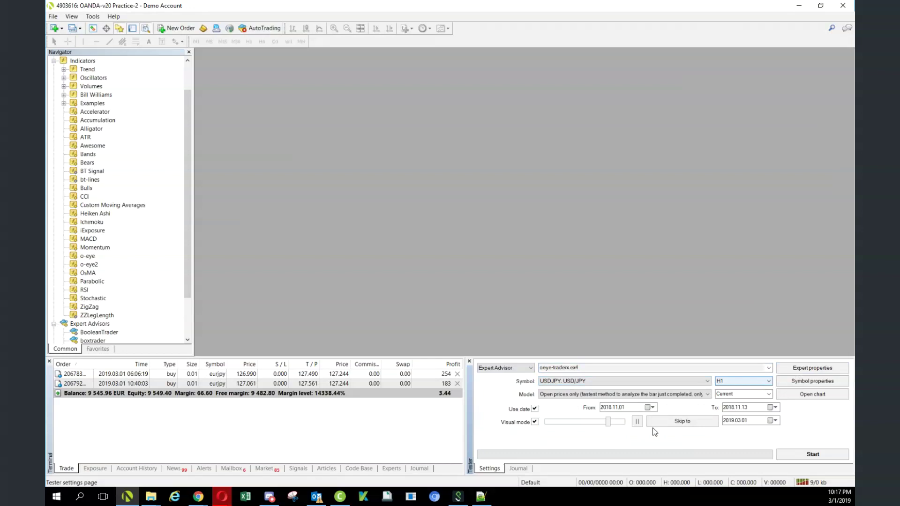
pyautogui.click(774, 408)
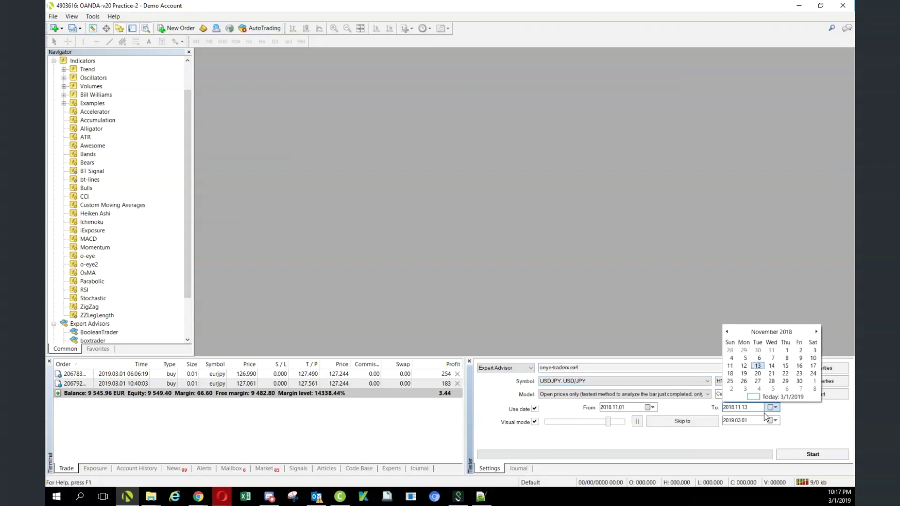
pyautogui.click(766, 399)
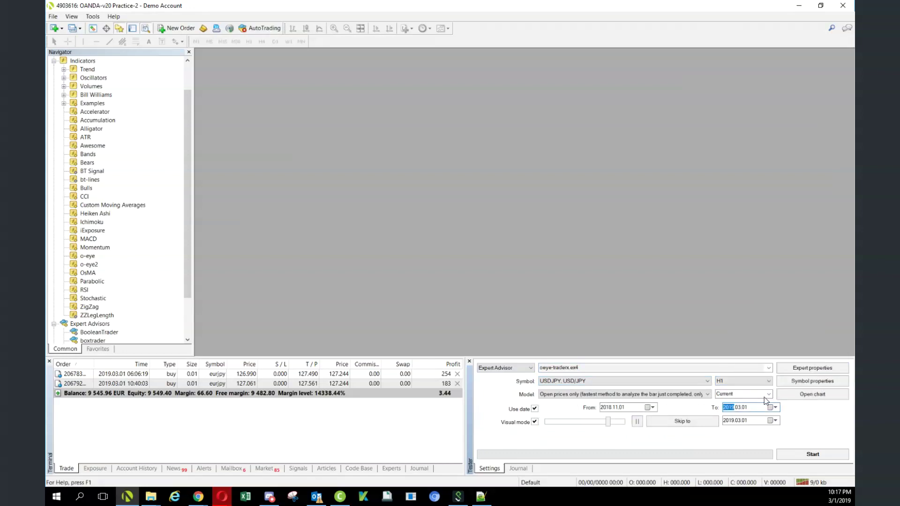
pyautogui.click(652, 409)
pyautogui.click(605, 332)
pyautogui.click(622, 351)
# - Widen the Strategy Tester, set the visual mode speed to 32, and start the backtest
pyautogui.moveTo(463, 420); pyautogui.dragTo(204, 426)
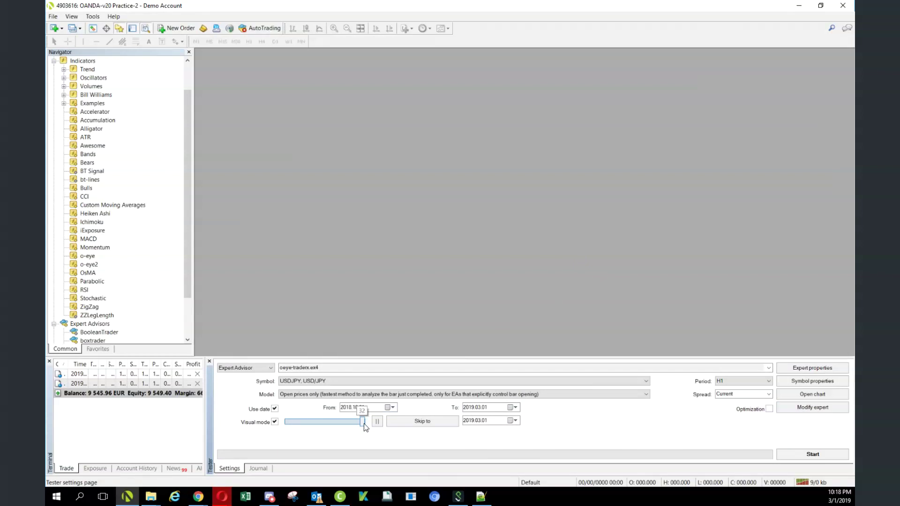
pyautogui.moveTo(364, 424); pyautogui.dragTo(364, 424)
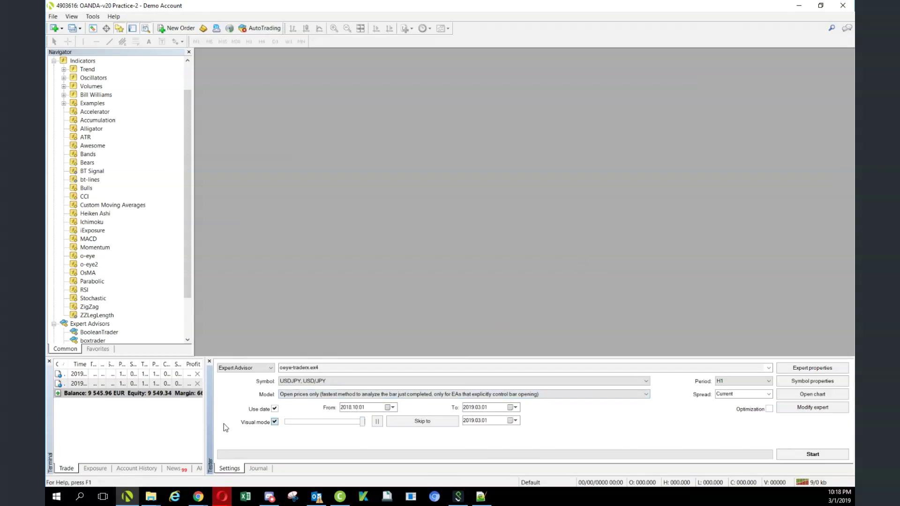
pyautogui.click(804, 455)
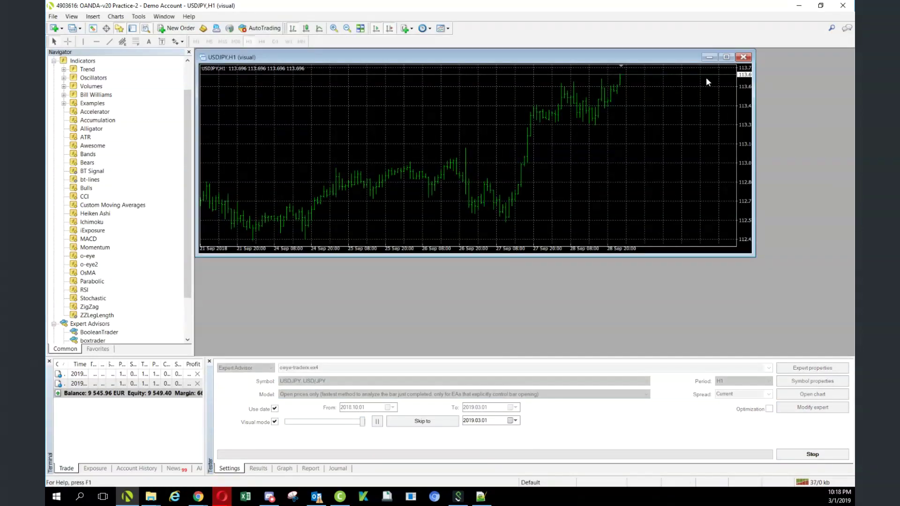
# - Watch the backtest on a maximized, zoomed-out chart with the test journal open, and stop the run before it finishes
pyautogui.click(726, 58)
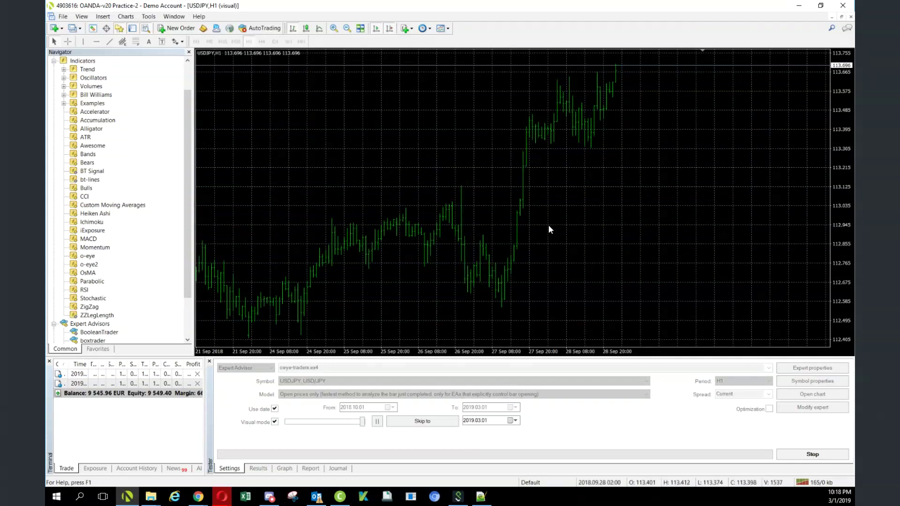
pyautogui.click(338, 468)
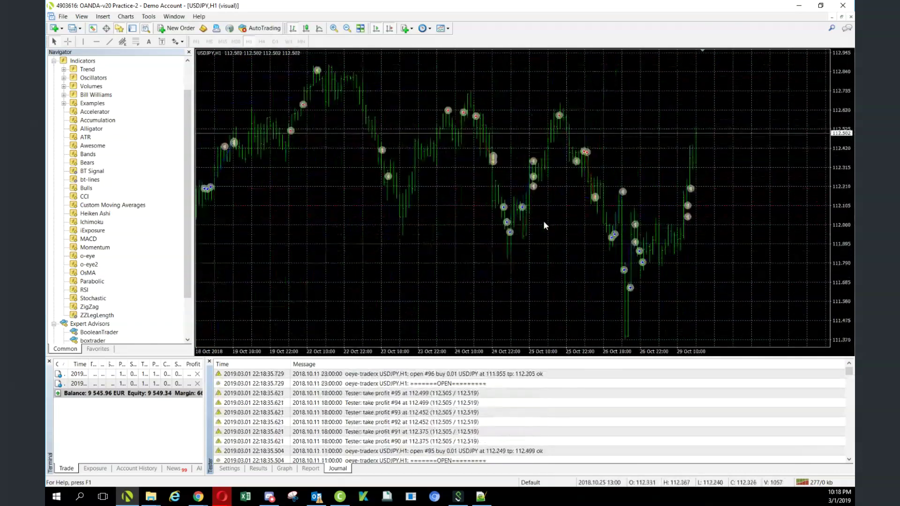
pyautogui.click(346, 29)
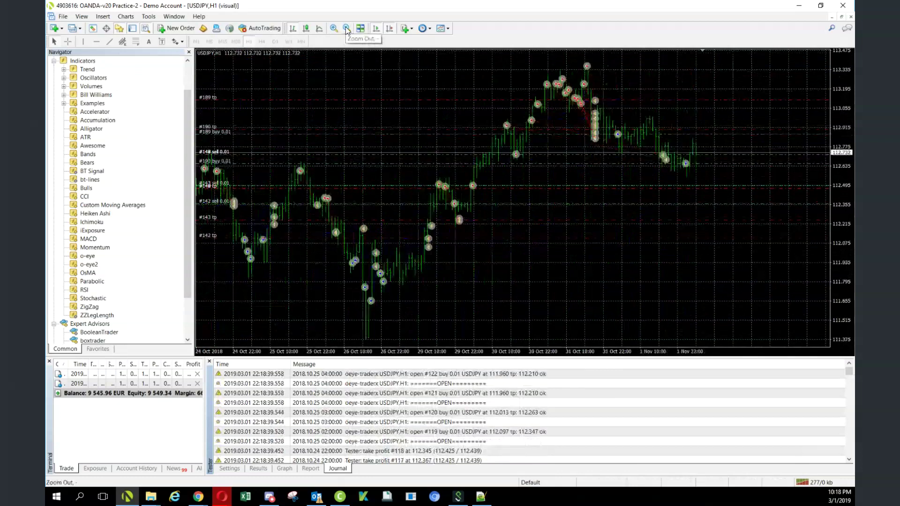
pyautogui.click(346, 30)
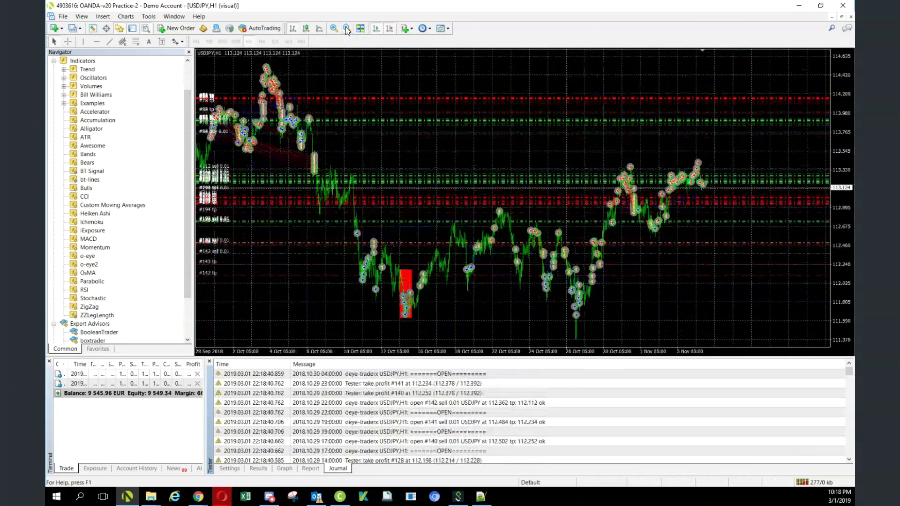
pyautogui.click(346, 29)
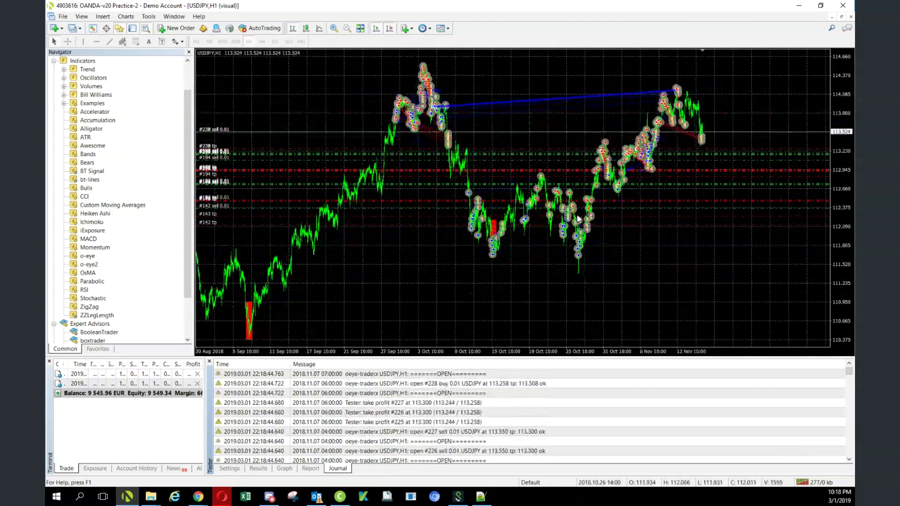
pyautogui.click(229, 468)
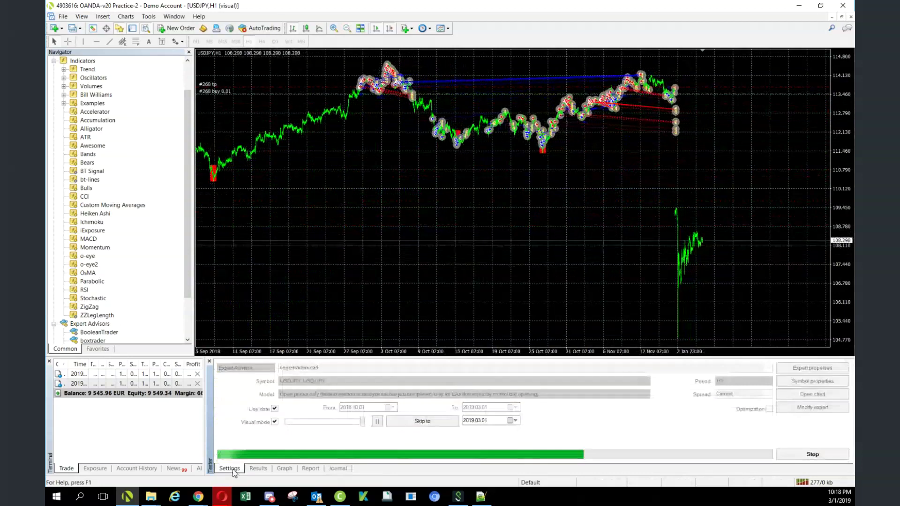
pyautogui.click(797, 456)
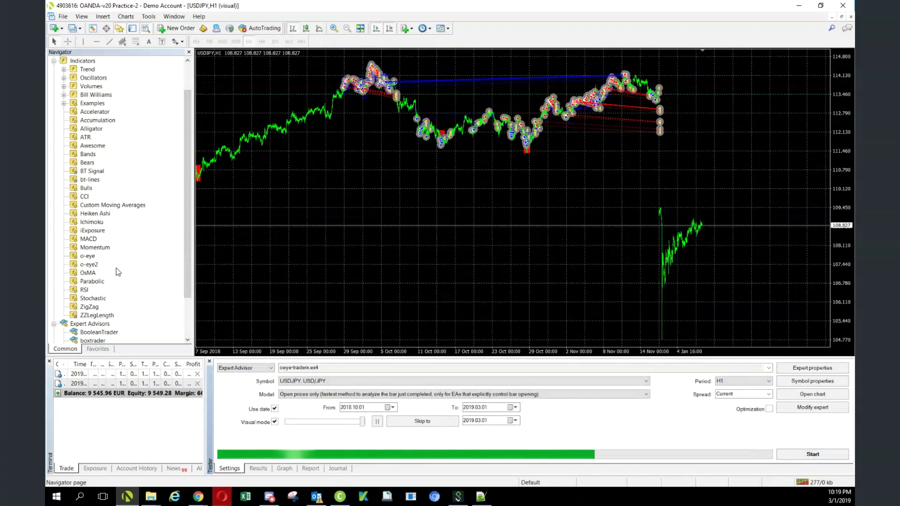
# - Add the o-eye and o-eye2 custom indicators with their default settings to the visual USDJPY chart
pyautogui.moveTo(85, 257); pyautogui.dragTo(264, 206)
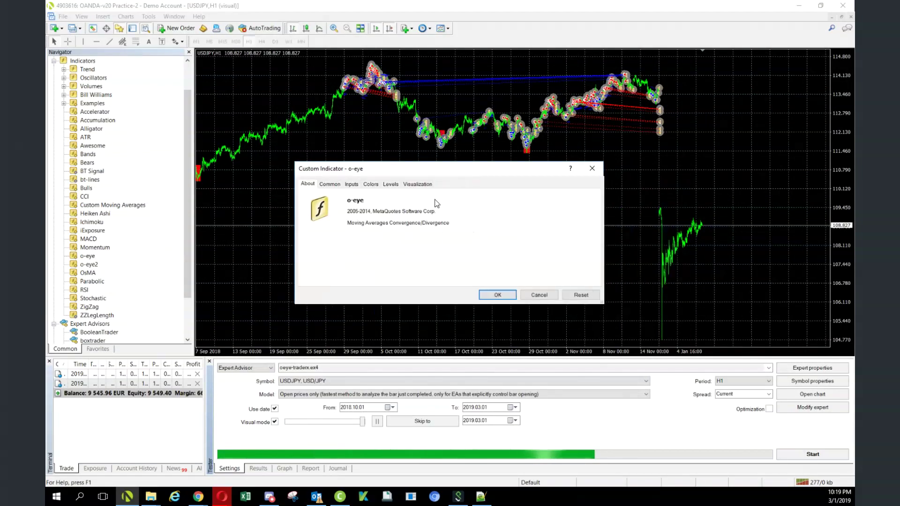
pyautogui.click(510, 299)
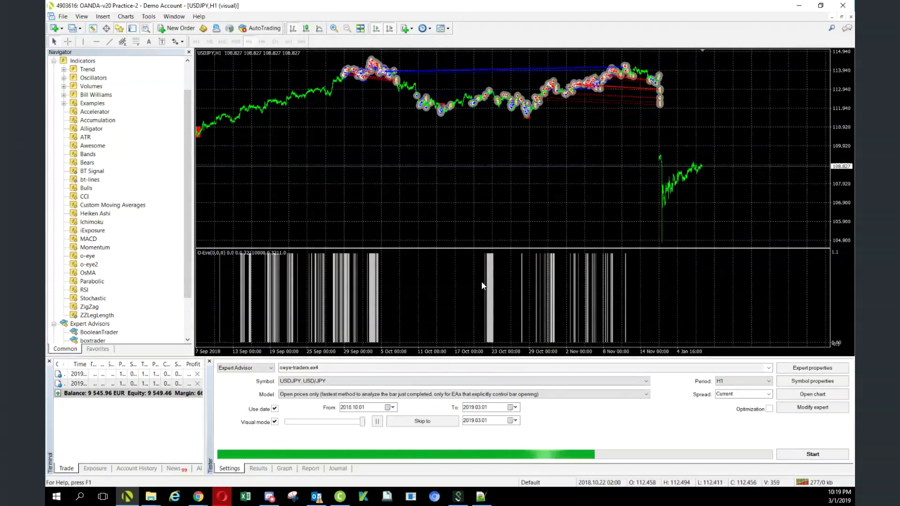
pyautogui.scroll(5, 513, 177)
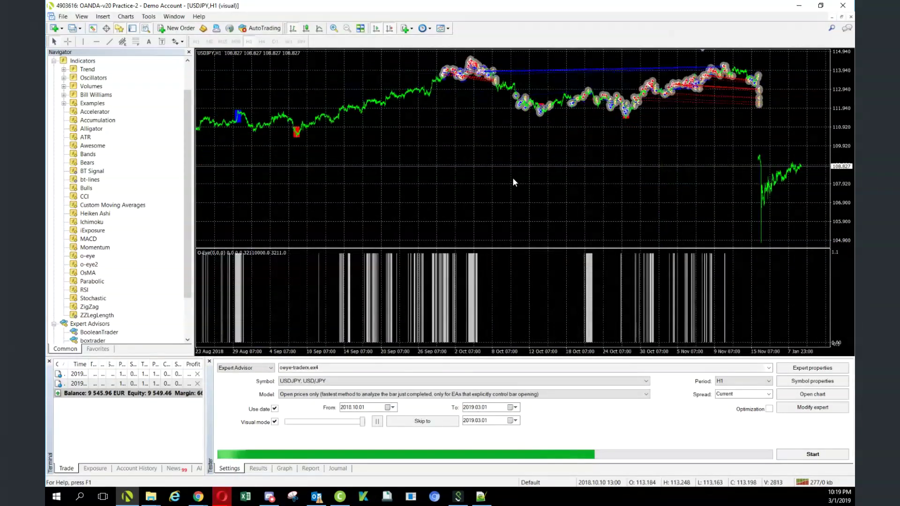
pyautogui.scroll(-5, 513, 177)
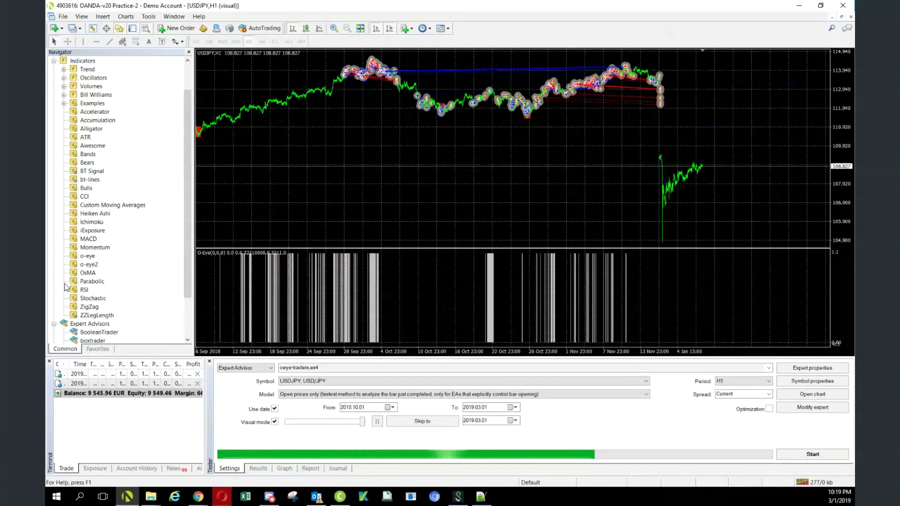
pyautogui.moveTo(89, 265); pyautogui.dragTo(366, 208)
pyautogui.click(497, 295)
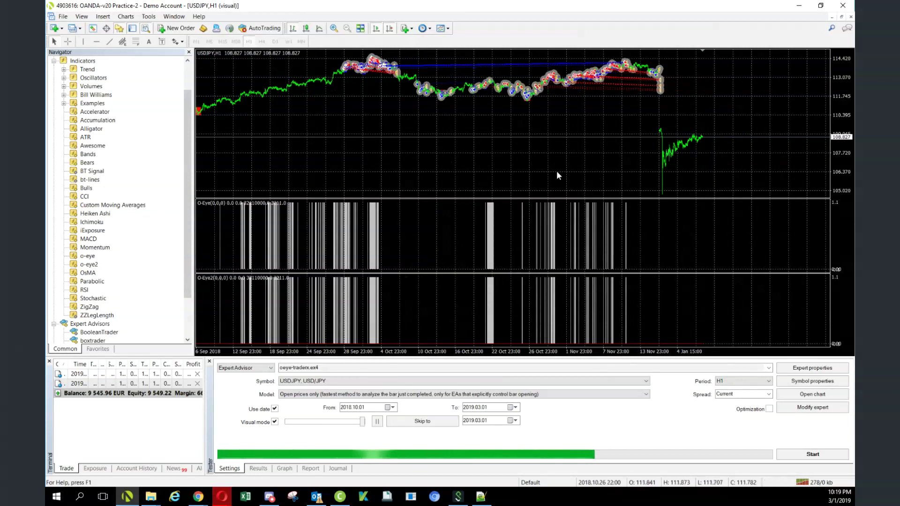
# - Open a new live chart window for USDJPY
pyautogui.click(174, 18)
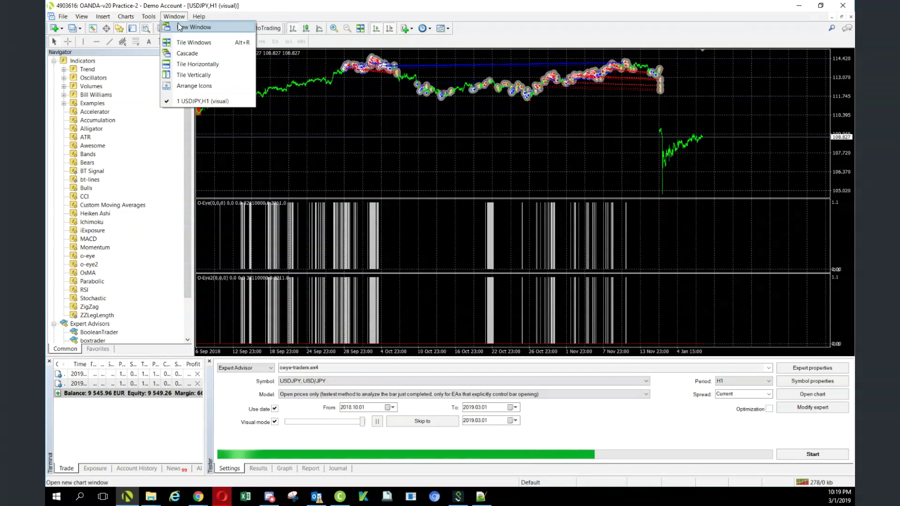
pyautogui.click(178, 27)
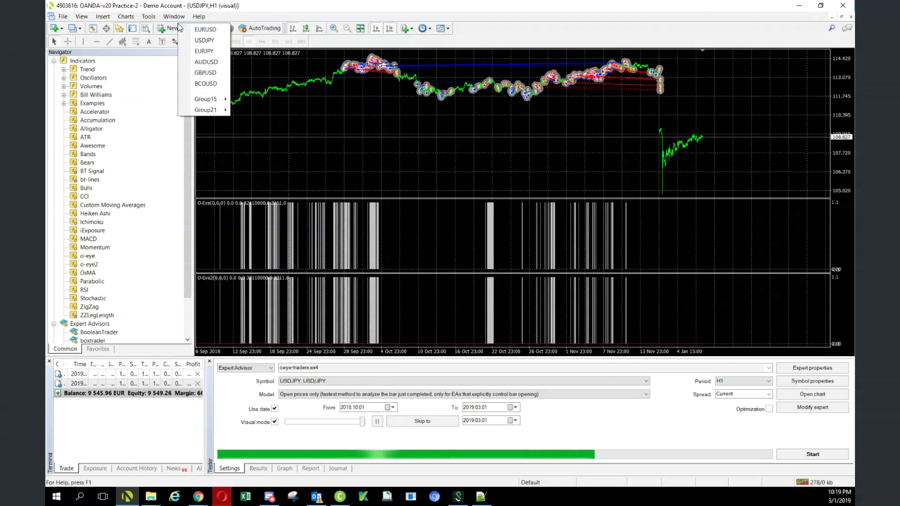
pyautogui.click(196, 42)
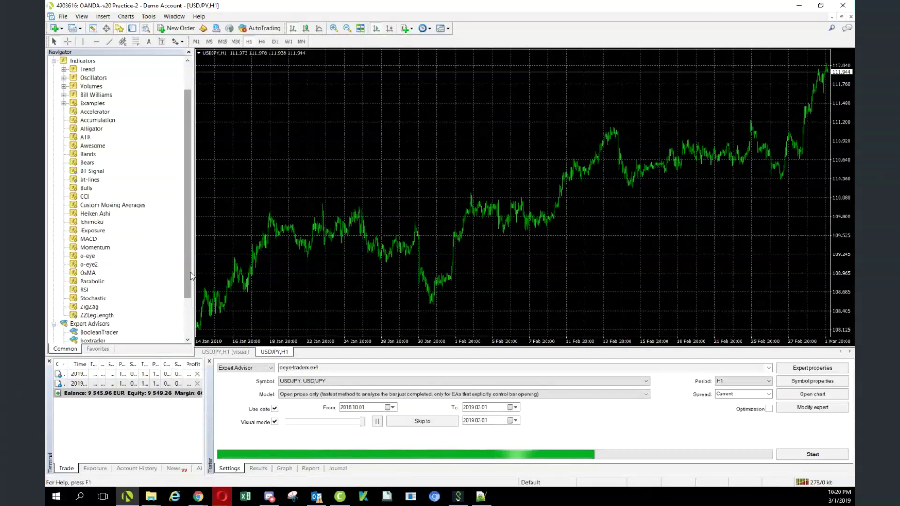
# - Attach the oeye-traderx expert to the new USDJPY chart, reviewing its common settings and inputs and accepting the defaults
pyautogui.scroll(-2, 136, 337)
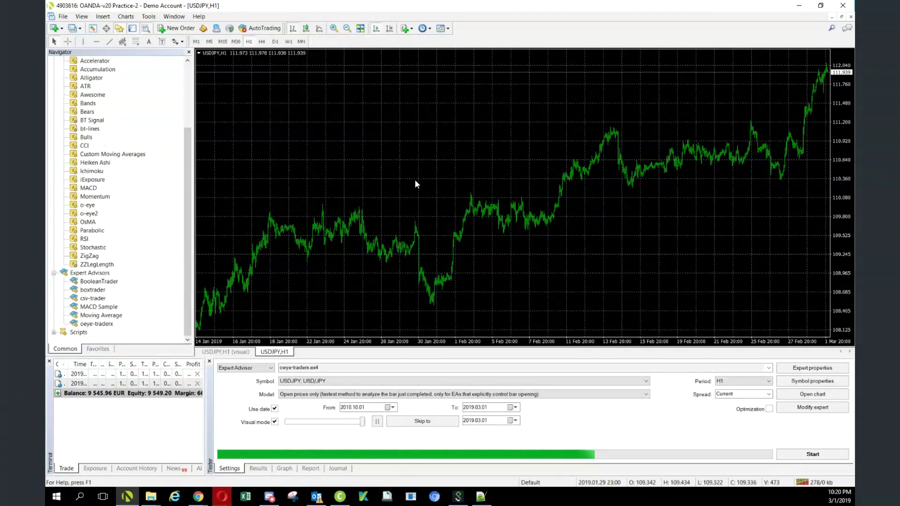
pyautogui.moveTo(105, 326); pyautogui.dragTo(331, 132)
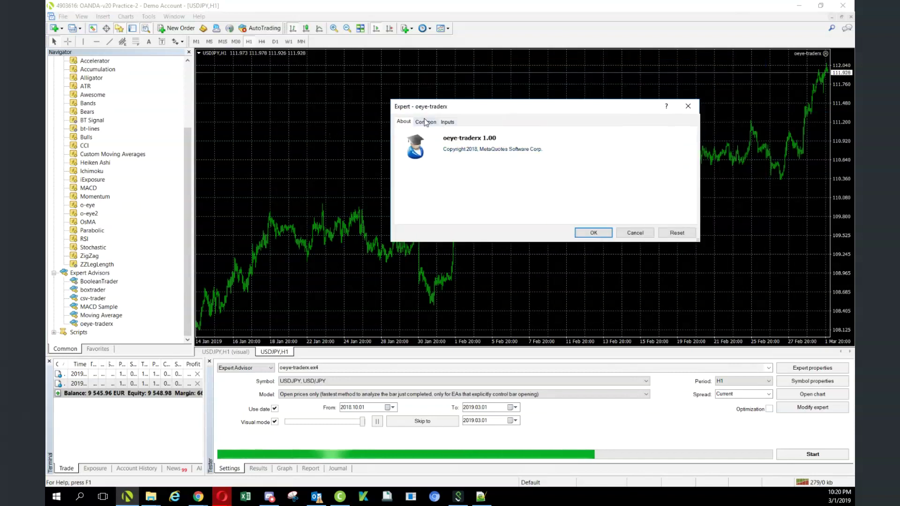
pyautogui.click(425, 122)
pyautogui.click(448, 122)
pyautogui.click(425, 122)
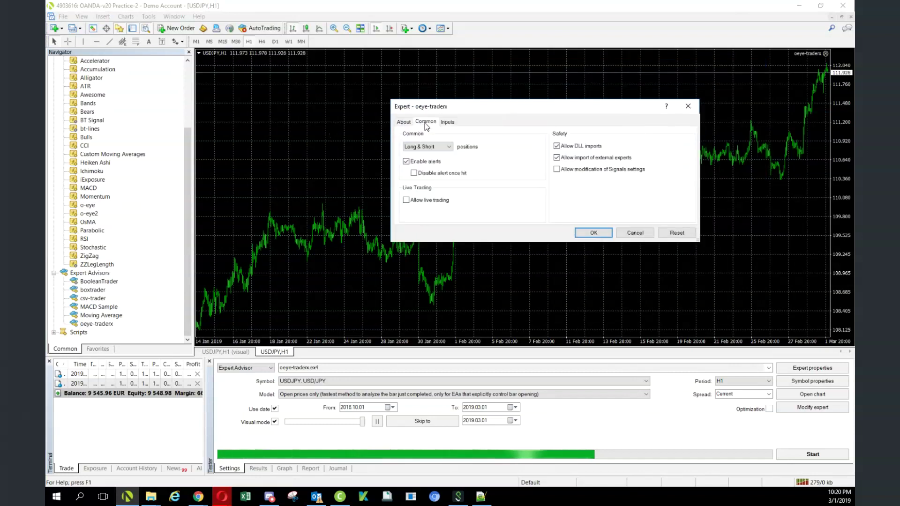
pyautogui.click(404, 122)
pyautogui.click(592, 233)
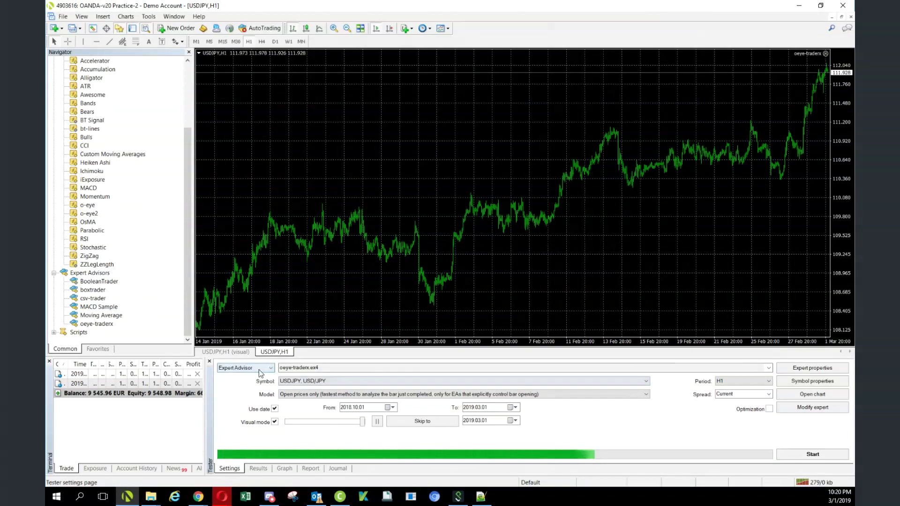
# - Show the terminal's news list and check the visual test chart against the live USDJPY,H1 chart
pyautogui.click(198, 469)
pyautogui.click(178, 470)
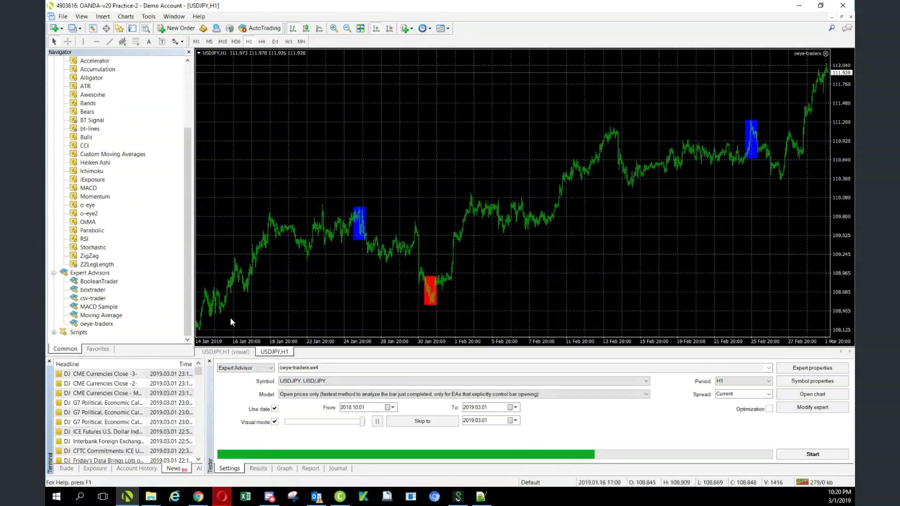
pyautogui.click(238, 354)
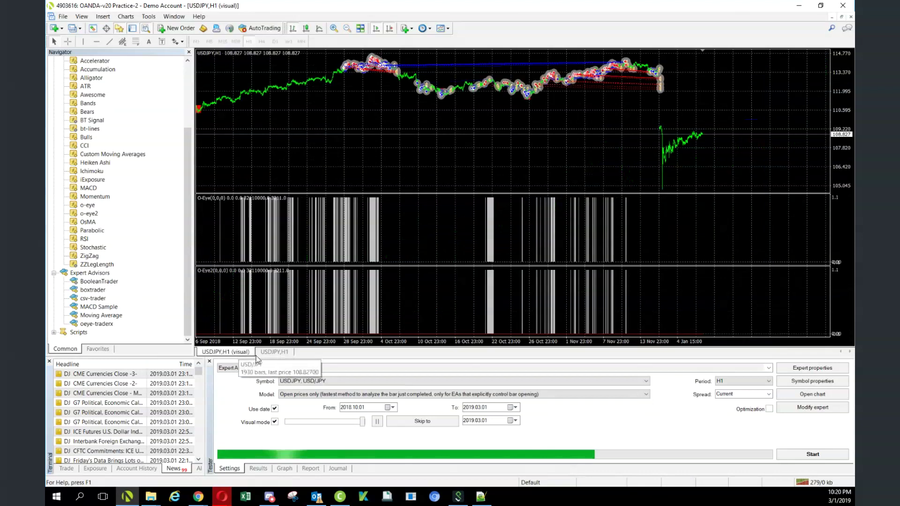
pyautogui.click(284, 350)
# - Set the bluebox_timeframe and redbox_timeframe inputs of the oeye-traderx expert on the USDJPY,H1 chart to current
pyautogui.rightClick(589, 84)
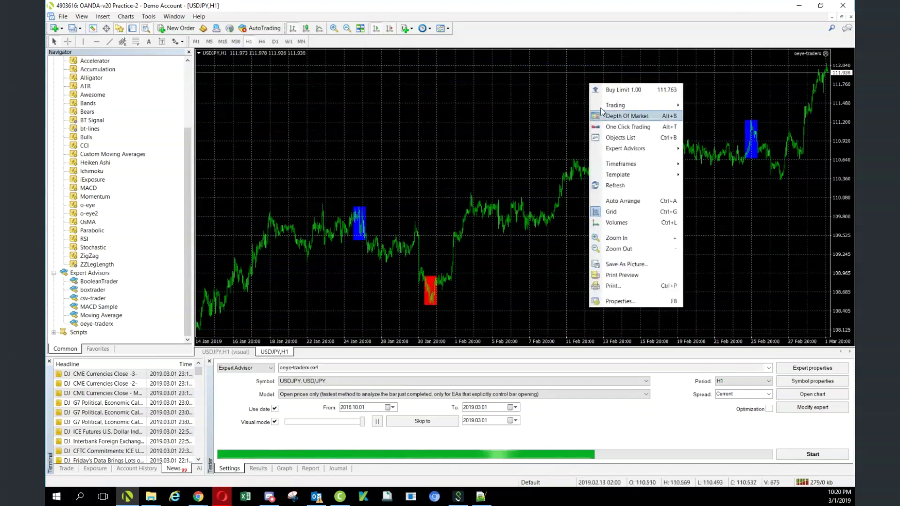
pyautogui.moveTo(670, 150)
pyautogui.click(717, 148)
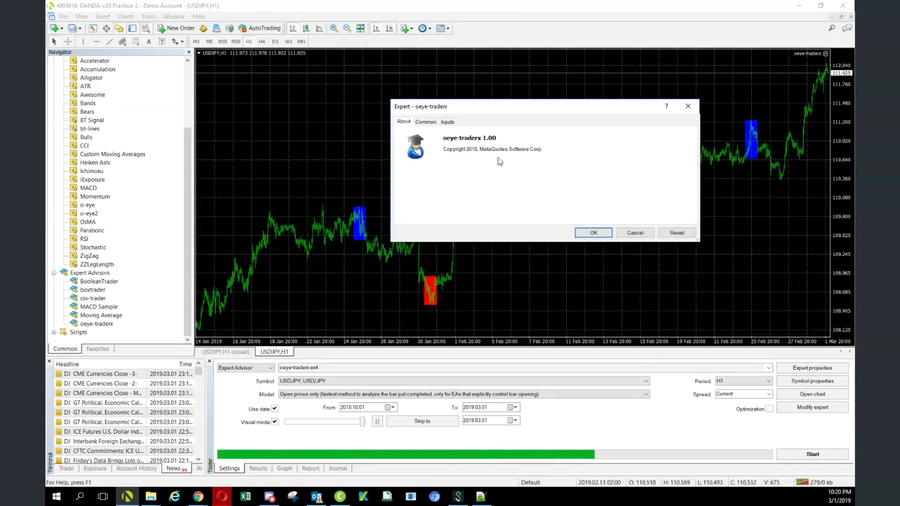
pyautogui.click(448, 122)
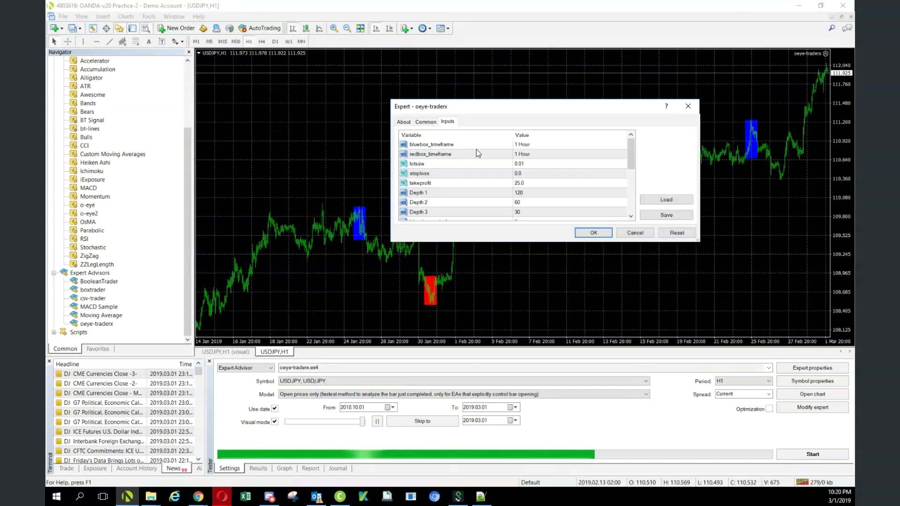
pyautogui.click(520, 145)
pyautogui.click(521, 145)
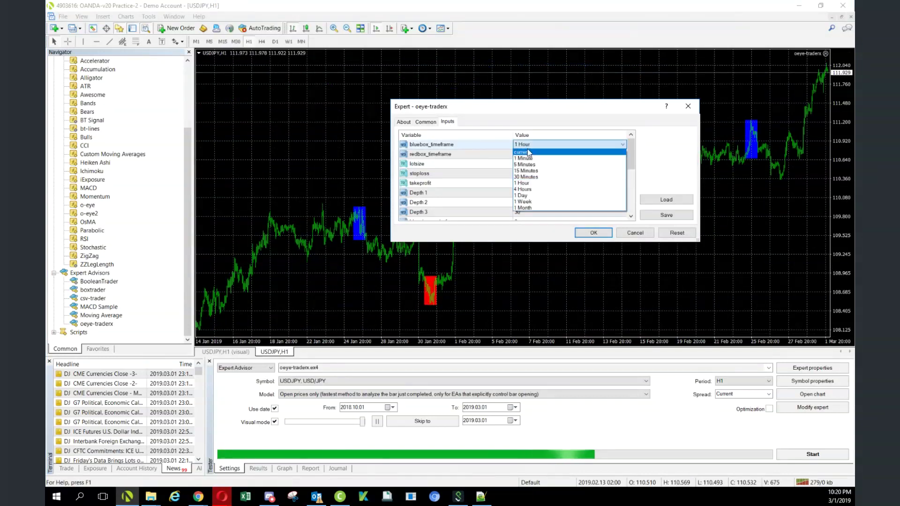
pyautogui.click(528, 152)
pyautogui.click(529, 155)
pyautogui.click(530, 156)
pyautogui.click(535, 161)
pyautogui.click(597, 239)
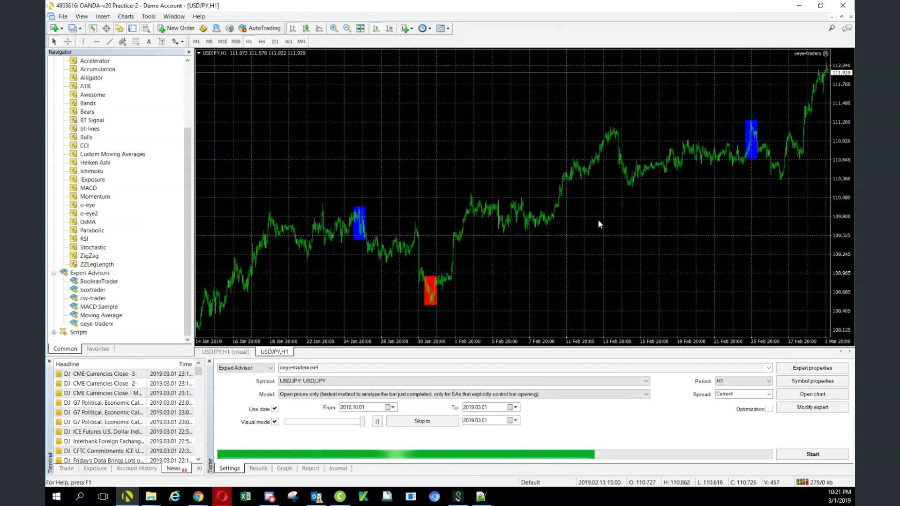
# - Remove the oeye-traderx expert from the USDJPY,H1 chart and reattach it with its default inputs
pyautogui.rightClick(395, 125)
pyautogui.moveTo(428, 191)
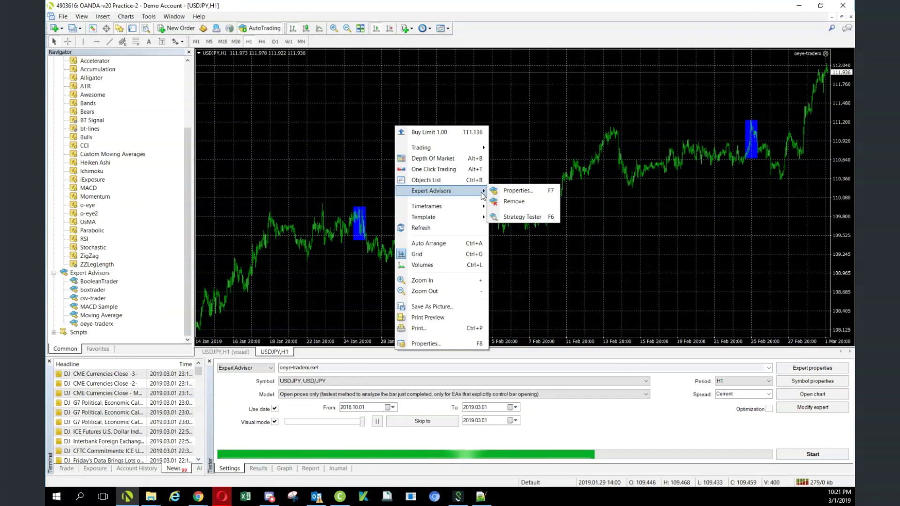
pyautogui.click(502, 201)
pyautogui.moveTo(111, 320); pyautogui.dragTo(380, 137)
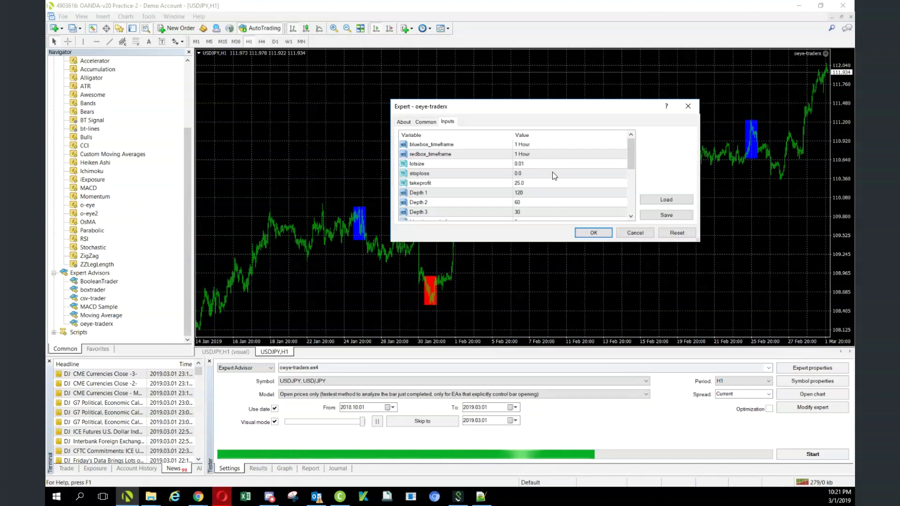
pyautogui.click(580, 232)
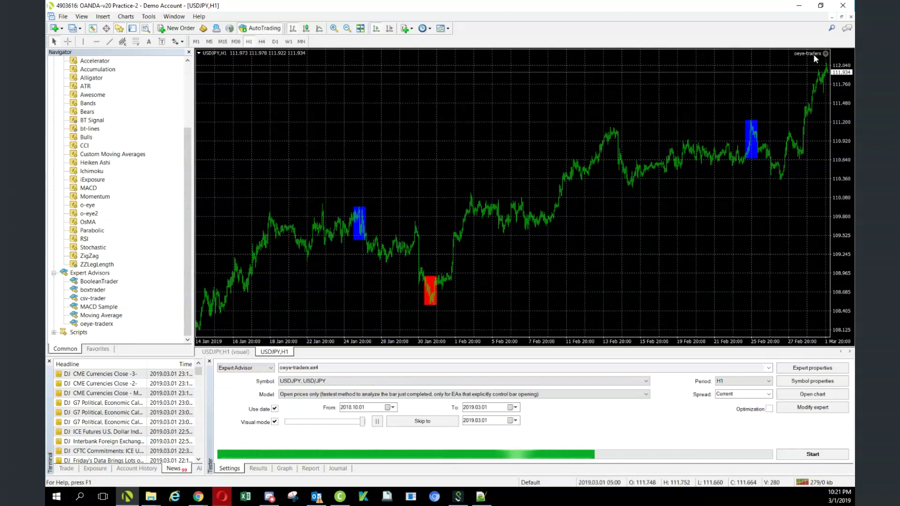
# - Review the input list of the oeye-traderx expert attached to the USDJPY,H1 chart and close it without changes
pyautogui.rightClick(417, 133)
pyautogui.rightClick(401, 118)
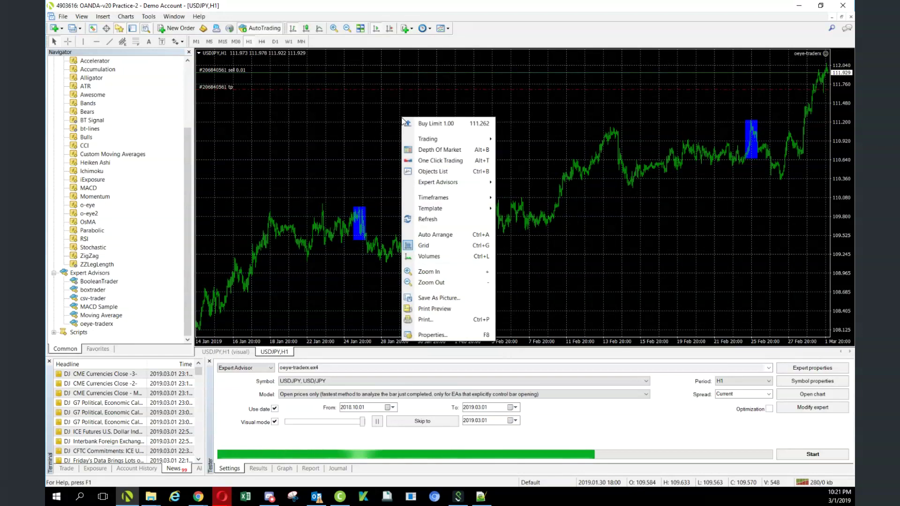
pyautogui.moveTo(440, 184)
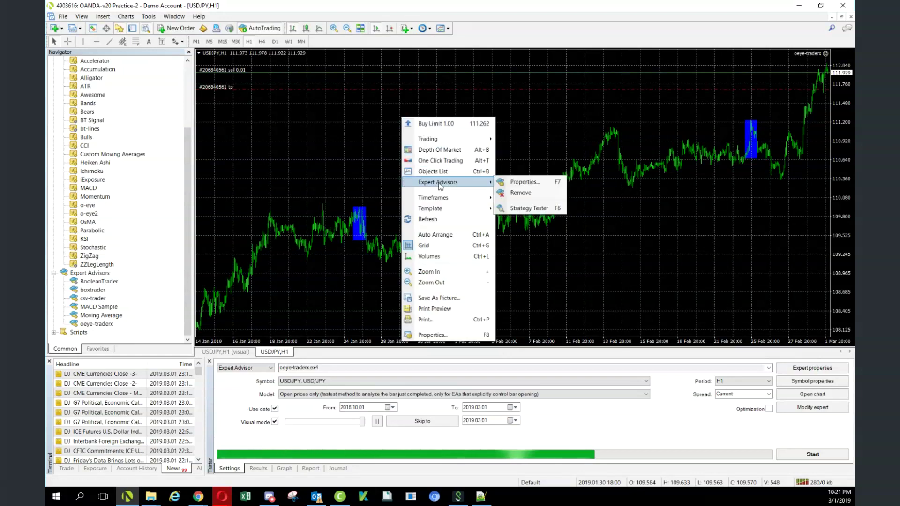
pyautogui.click(498, 181)
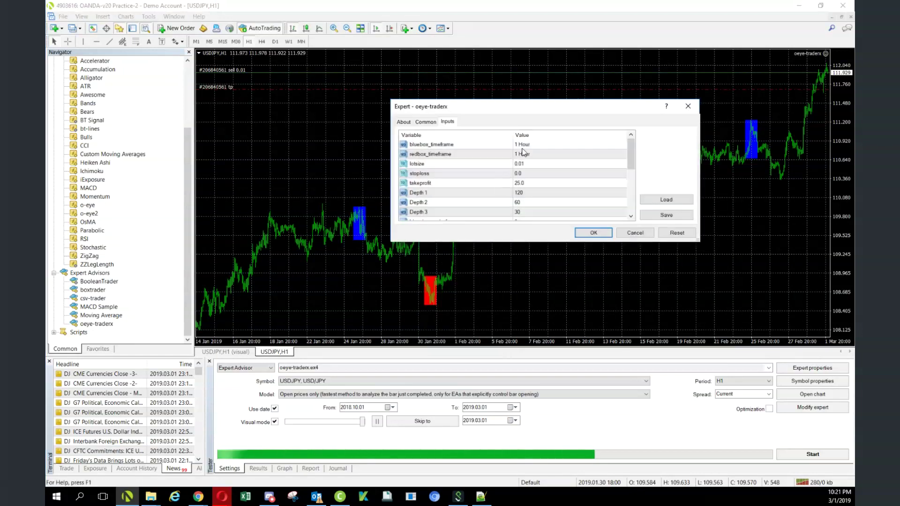
pyautogui.scroll(-5, 535, 195)
pyautogui.scroll(5, 536, 195)
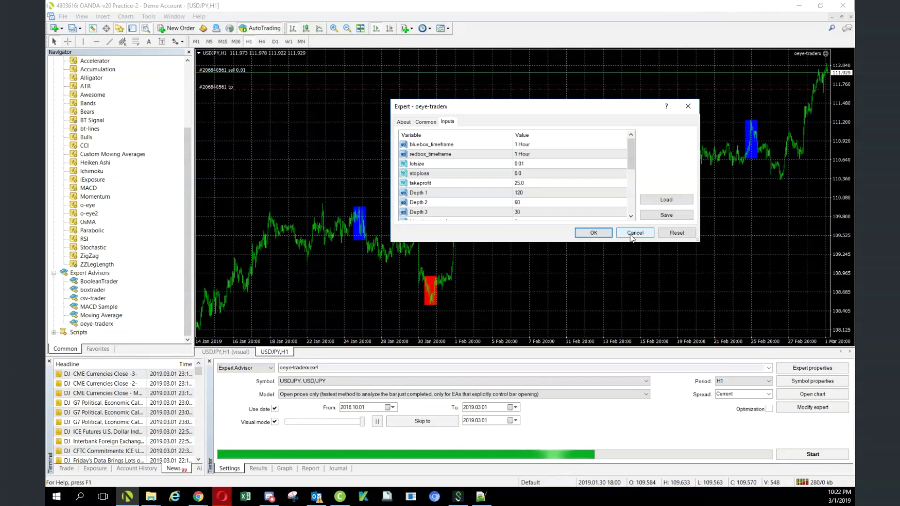
pyautogui.click(634, 233)
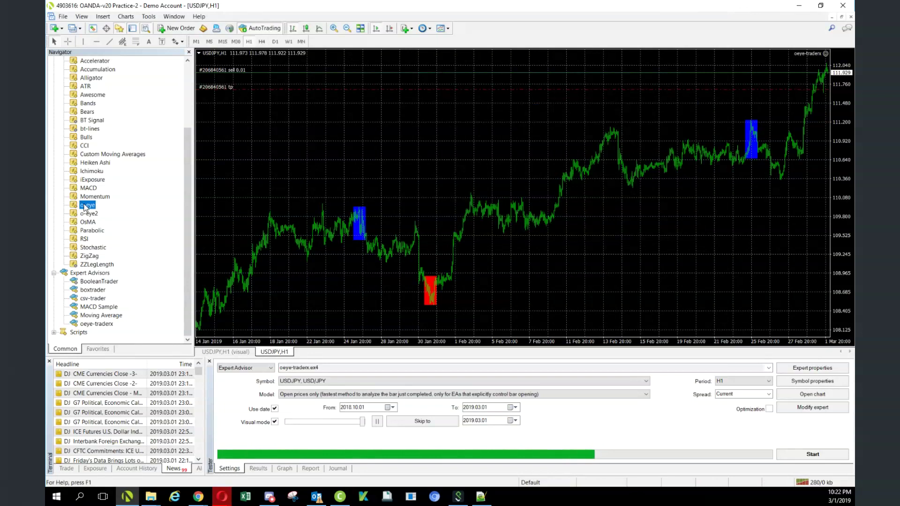
# - Add the o-eye custom indicator to the USDJPY,H1 chart with its default settings
pyautogui.moveTo(377, 165); pyautogui.dragTo(378, 166)
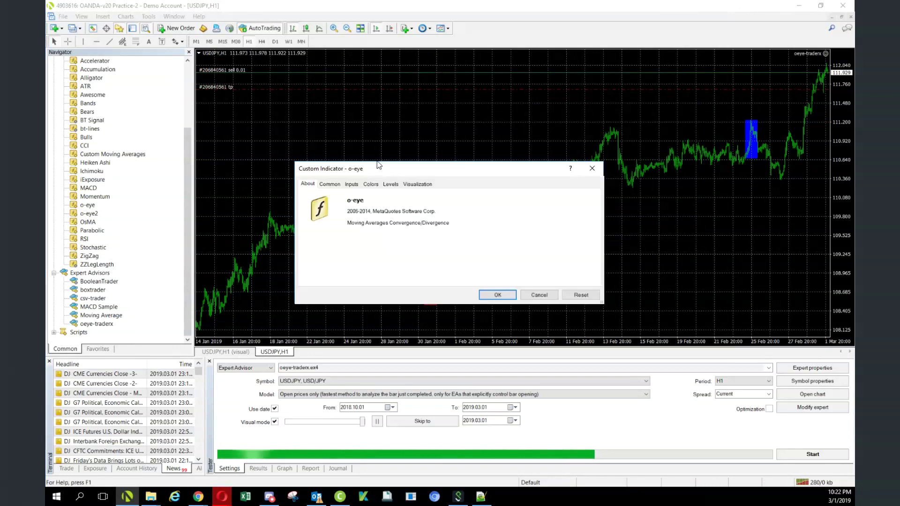
pyautogui.click(504, 297)
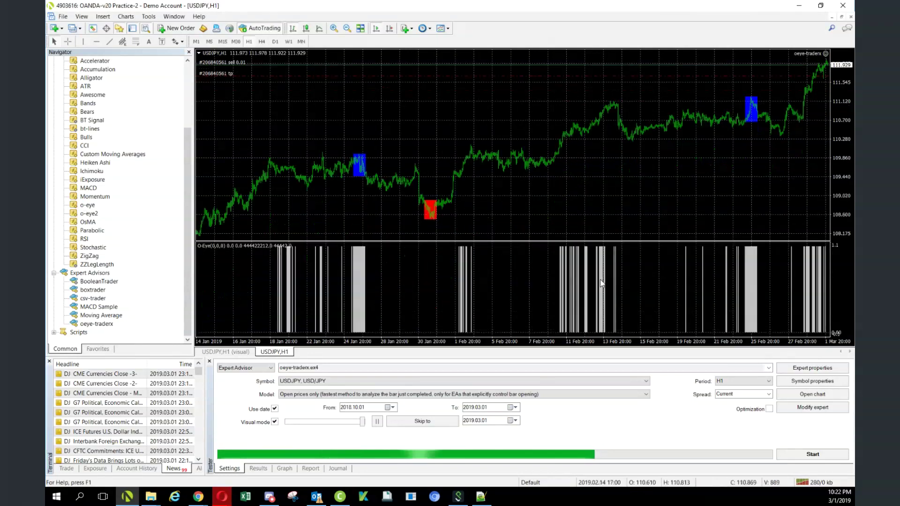